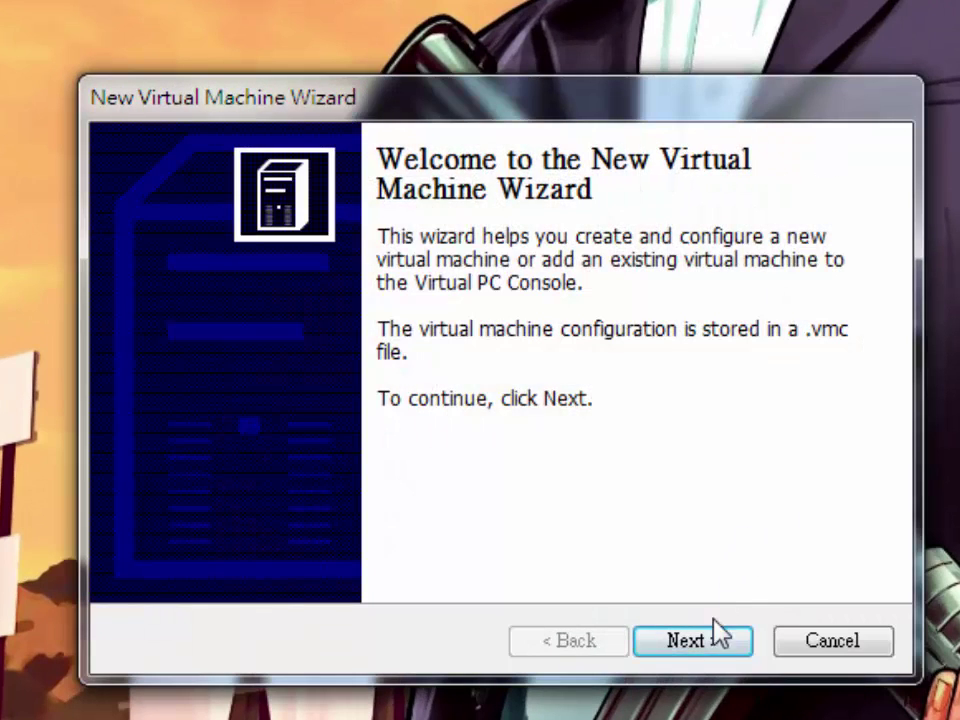
Start creating a new virtual machine named Windows ME
click(716, 634)
click(714, 645)
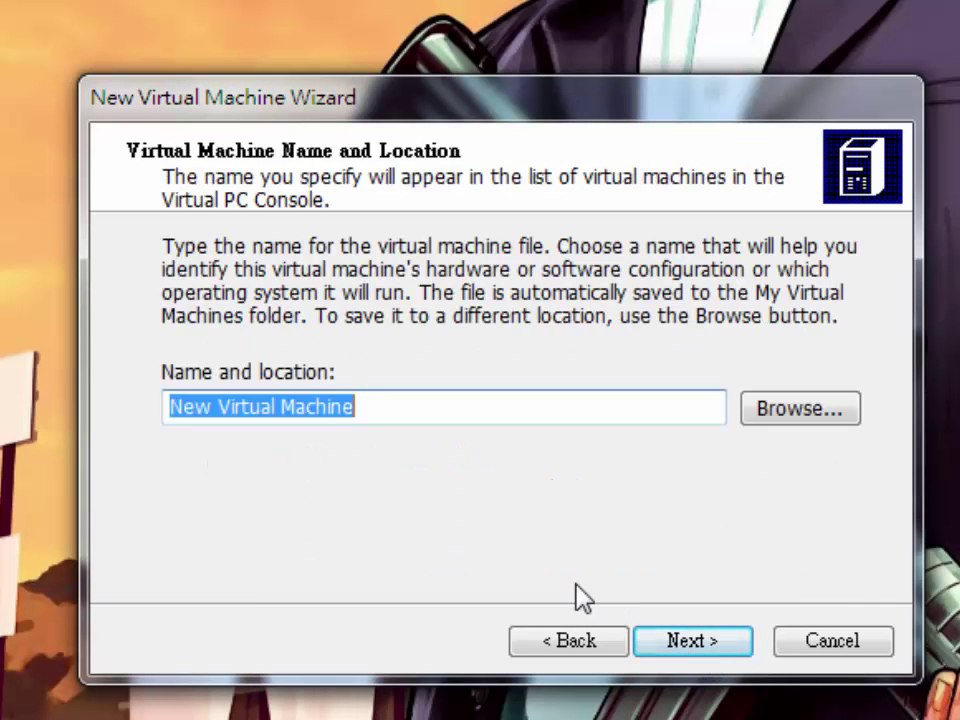
text(Wi)
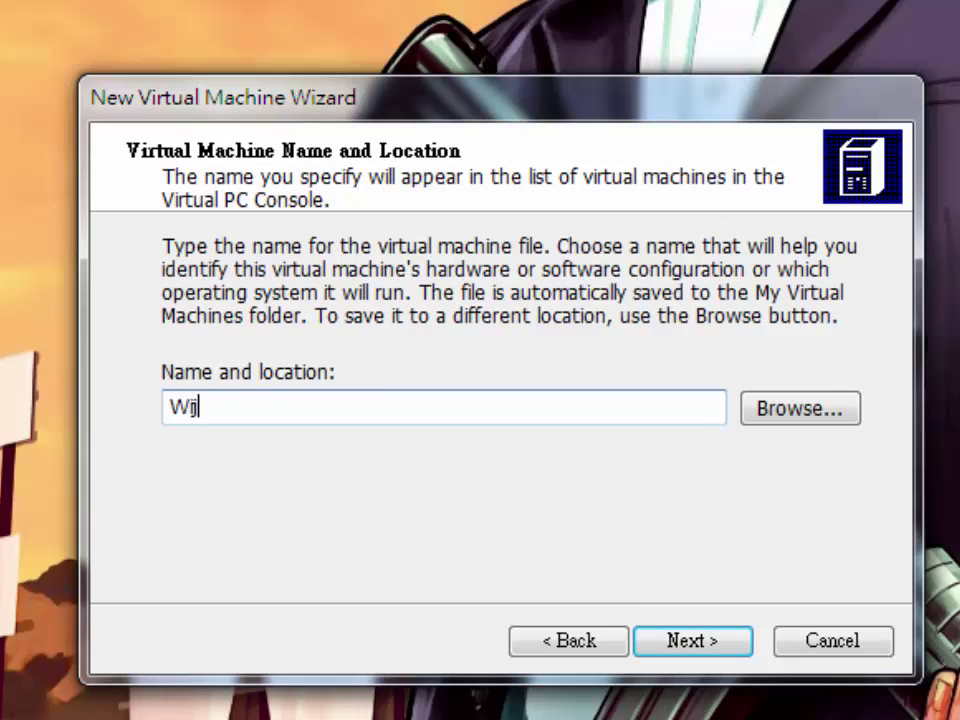
text(jndows ME)
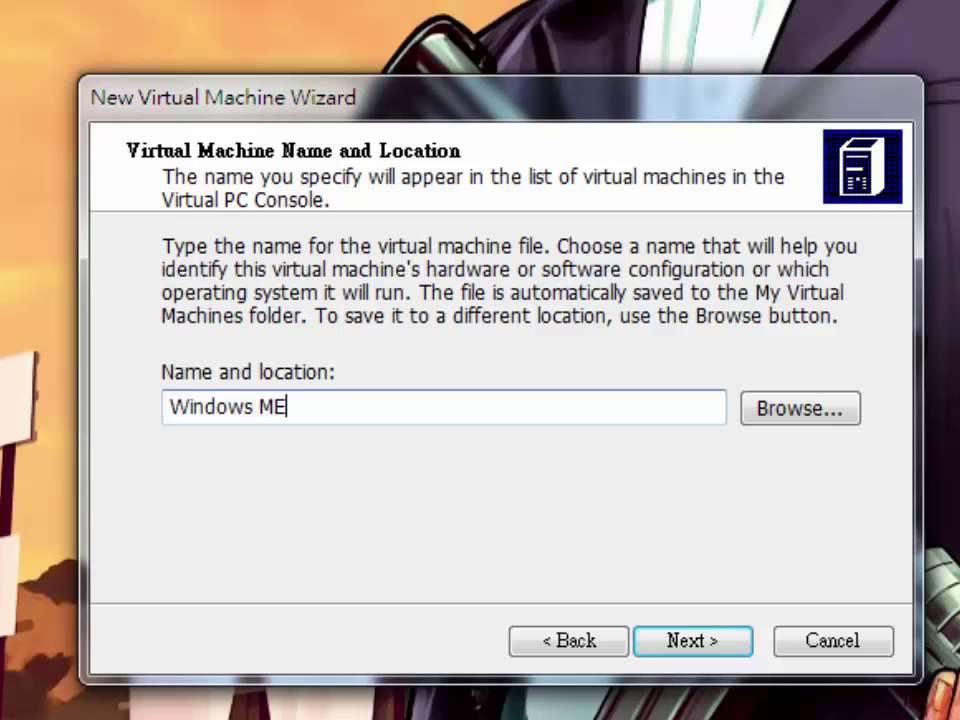
key(Return)
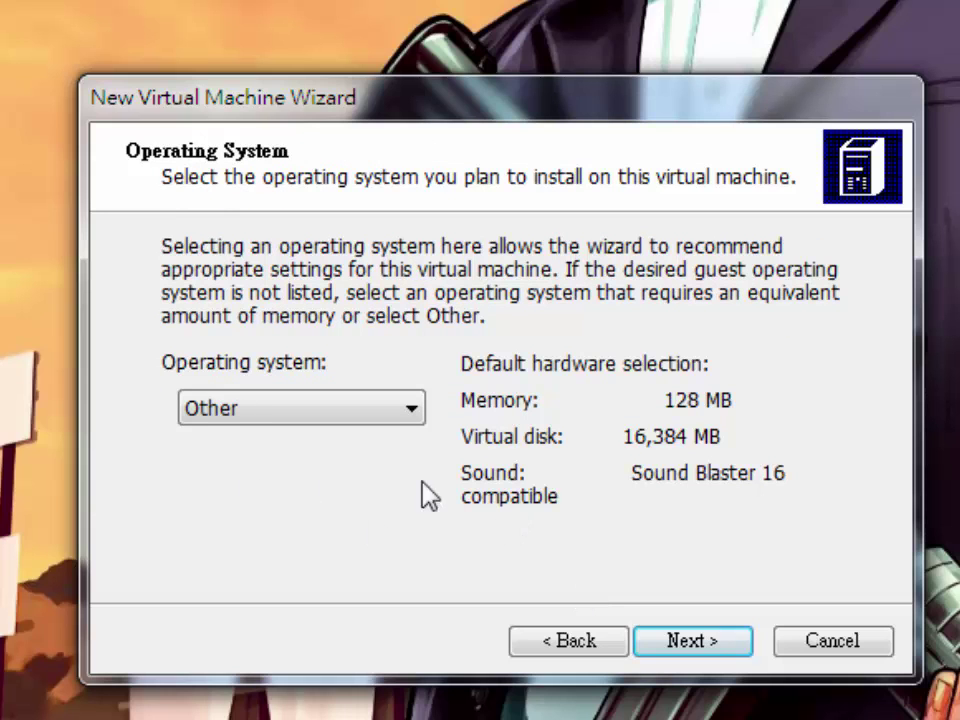
Keep the OS as Other, set RAM to 150 MB, and pick a new virtual hard disk
click(678, 636)
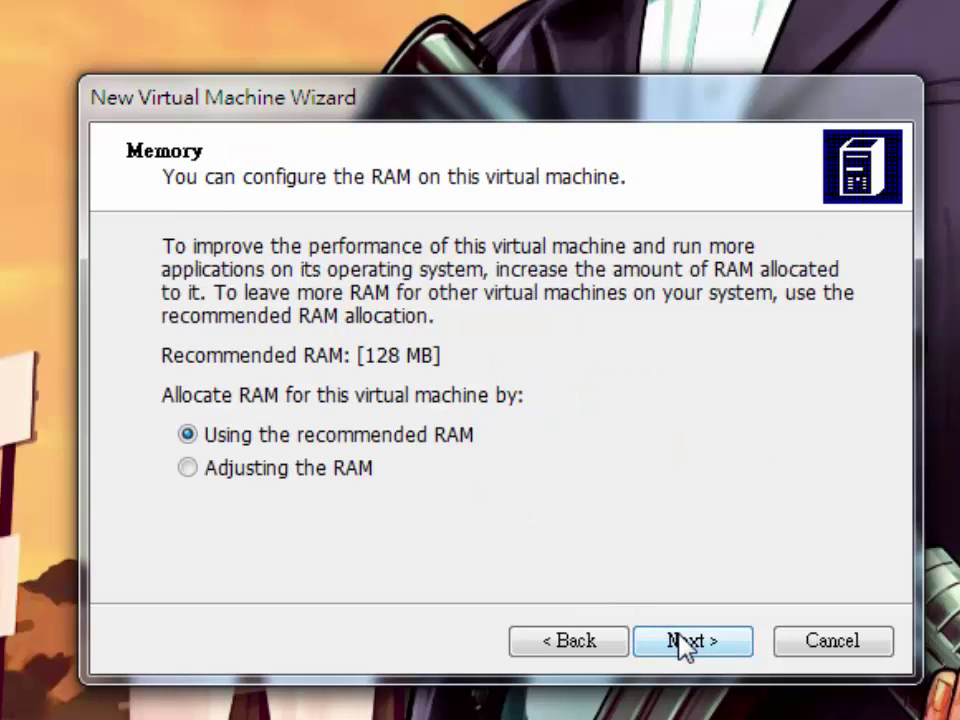
click(300, 470)
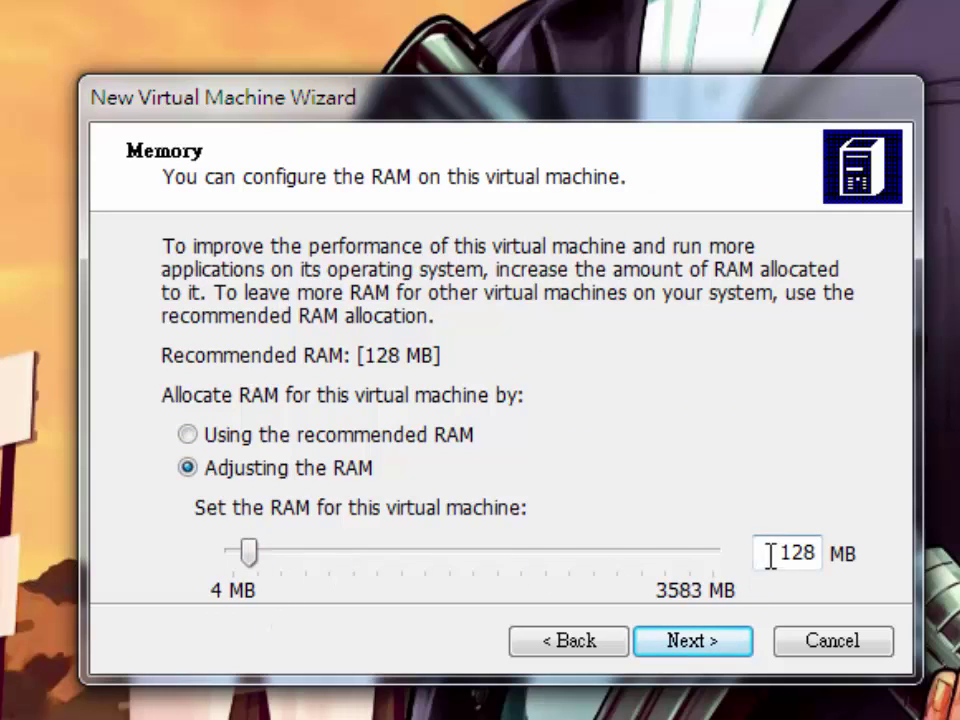
drag(767, 555, 830, 556)
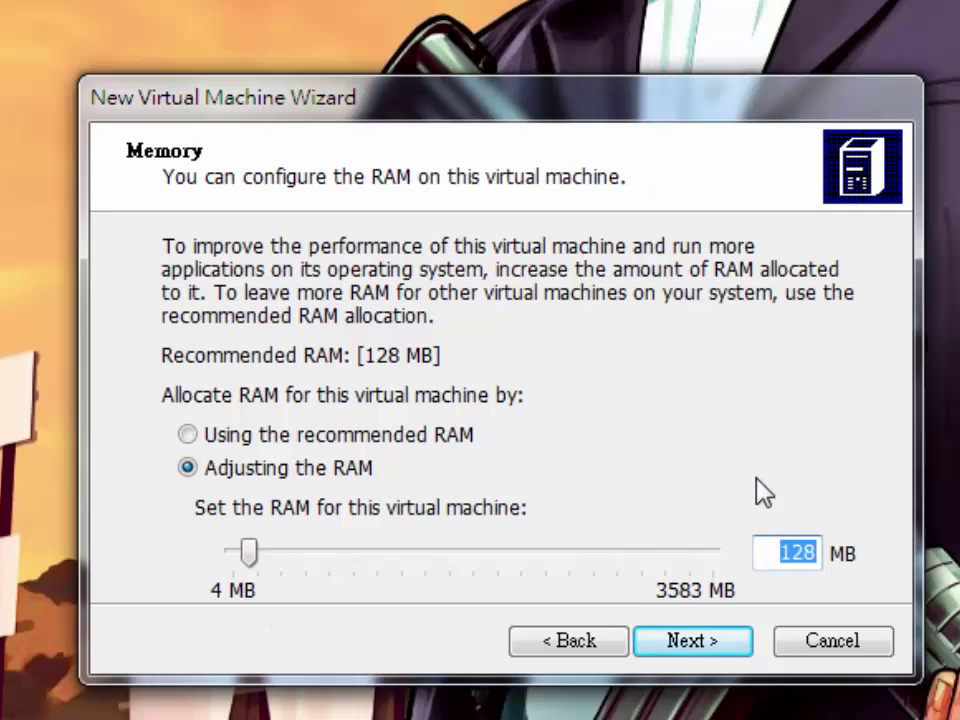
text(150)
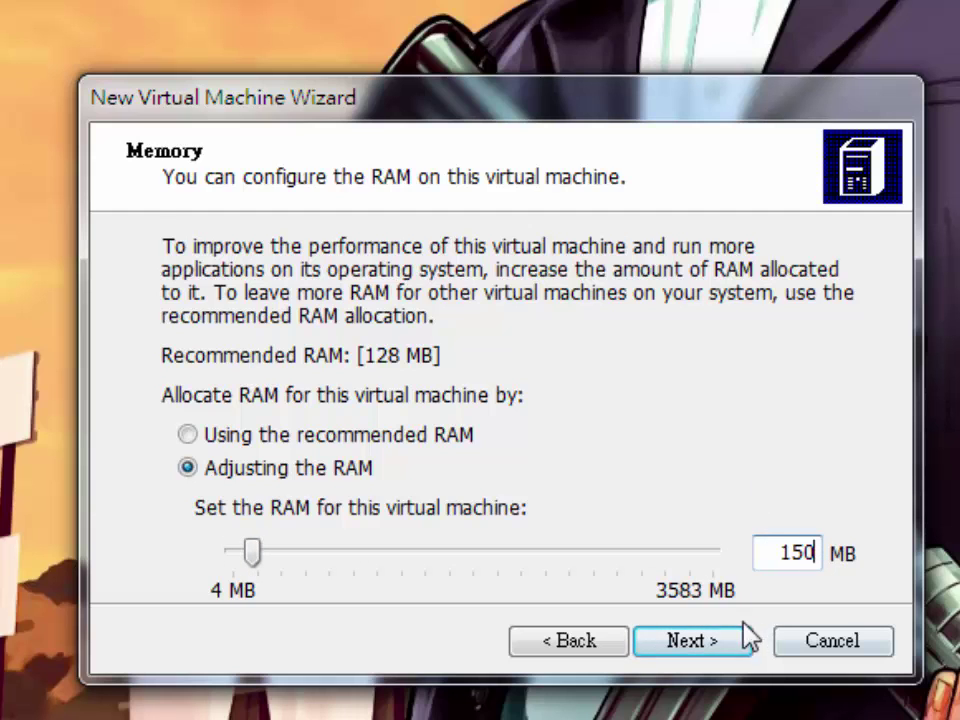
click(747, 638)
click(336, 462)
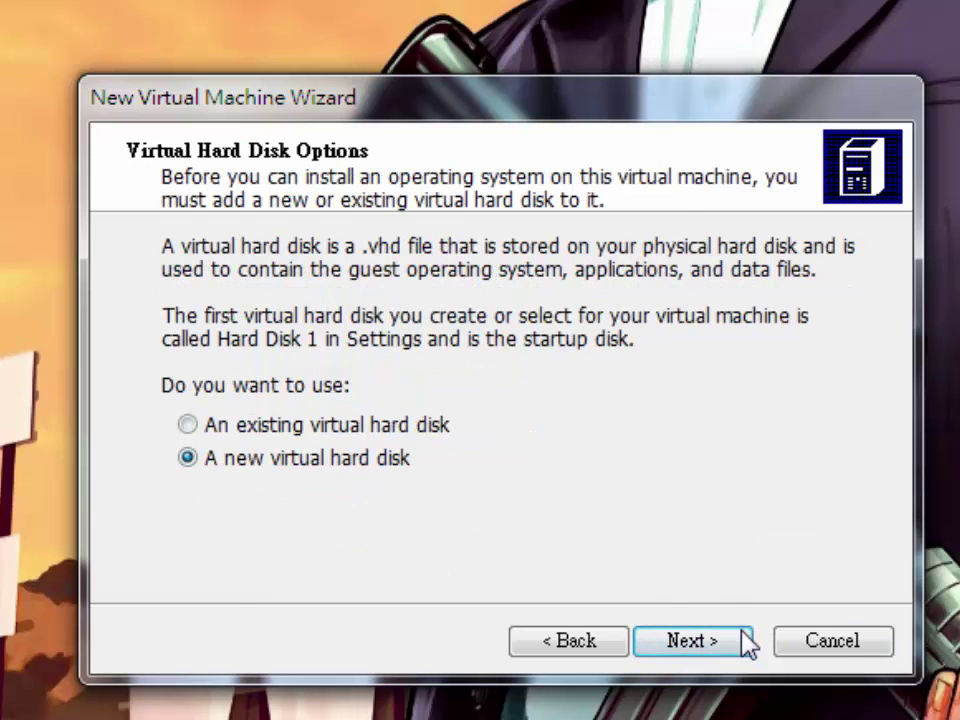
Give the Windows ME machine a new 130555 MB virtual hard disk and finish the wizard
click(748, 643)
drag(495, 484, 680, 497)
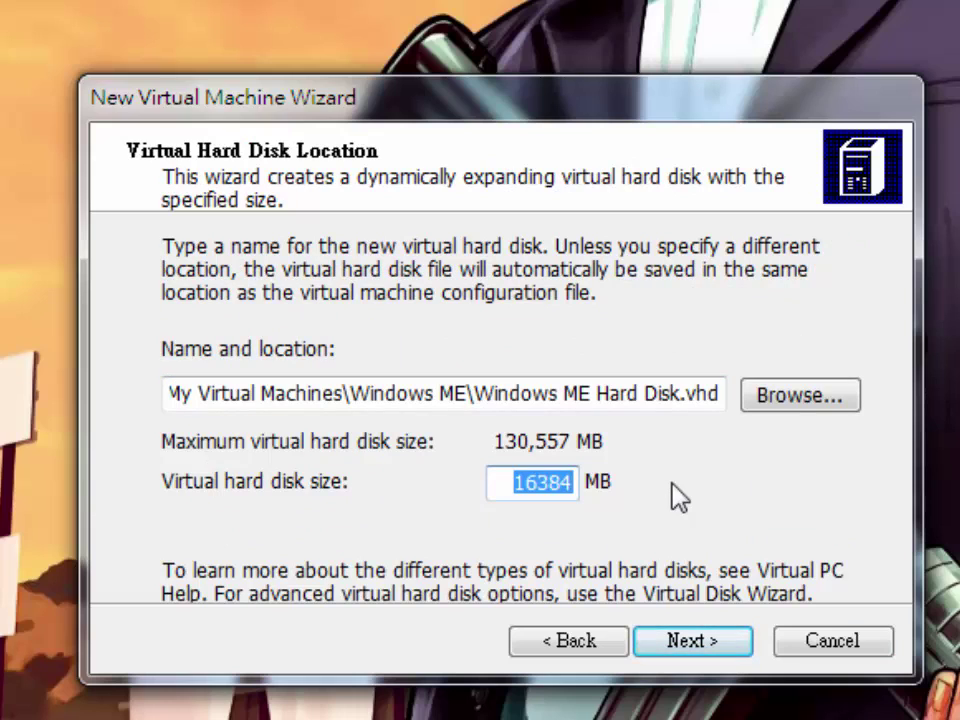
text(999999)
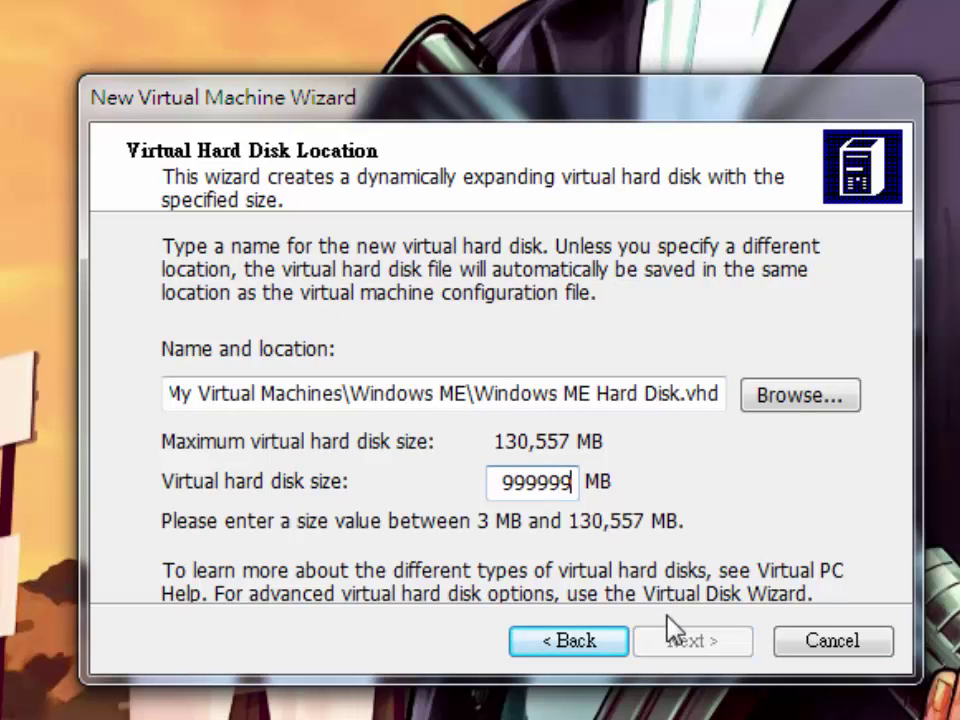
drag(506, 486, 592, 486)
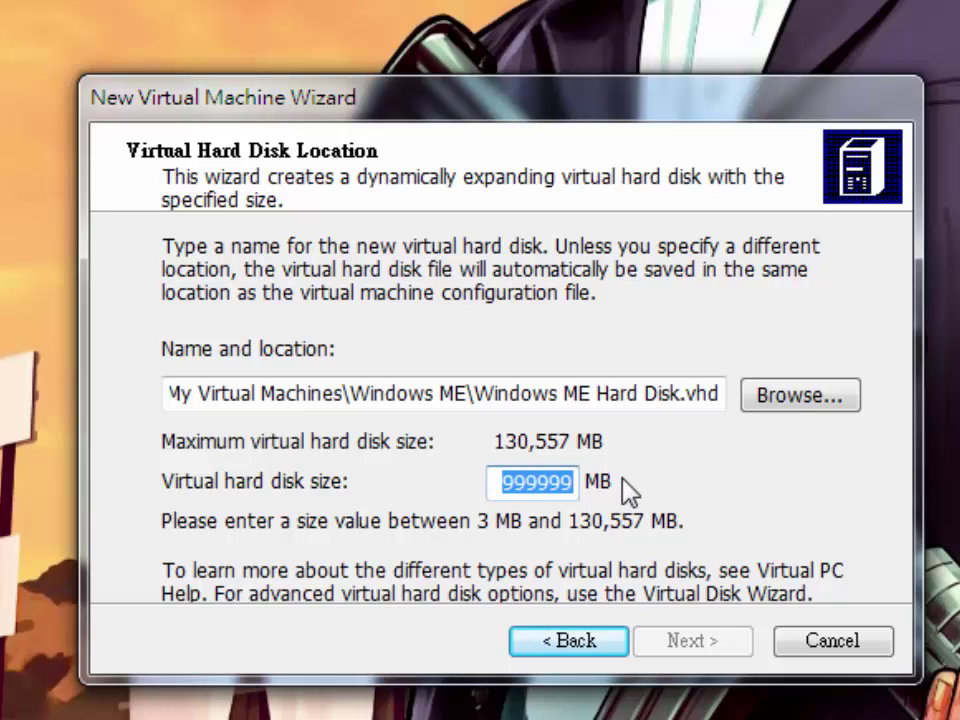
text(13)
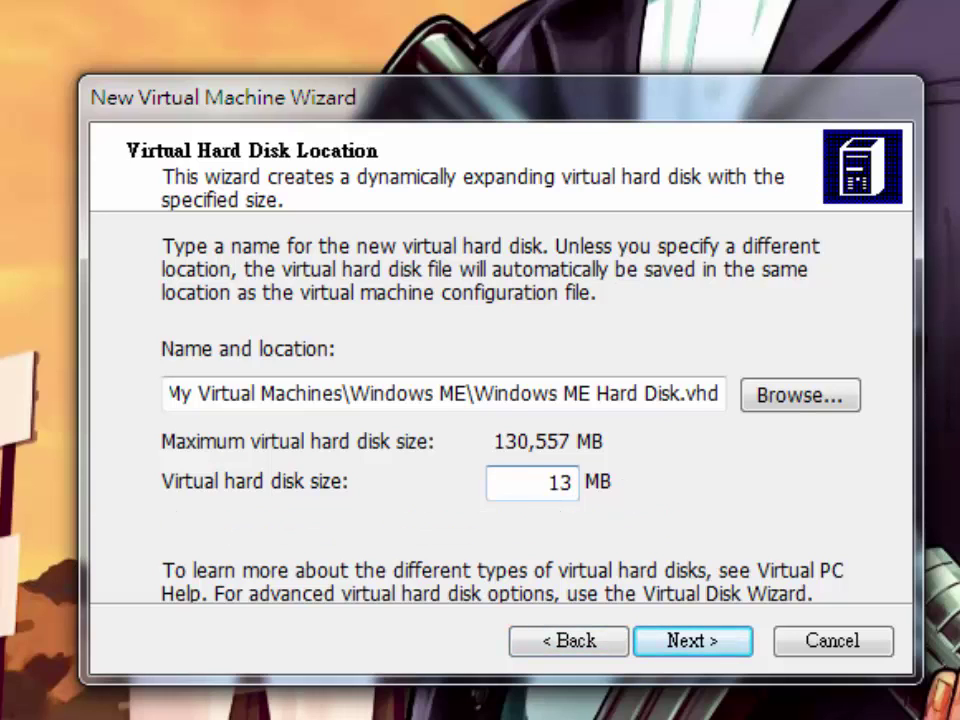
text(0555)
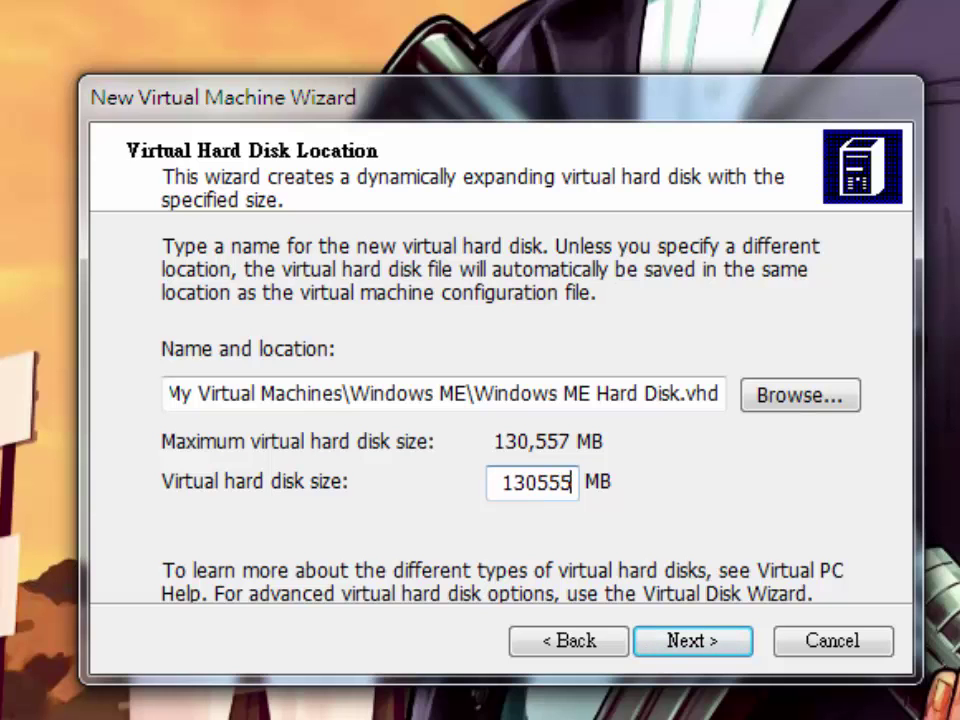
click(664, 646)
click(664, 646)
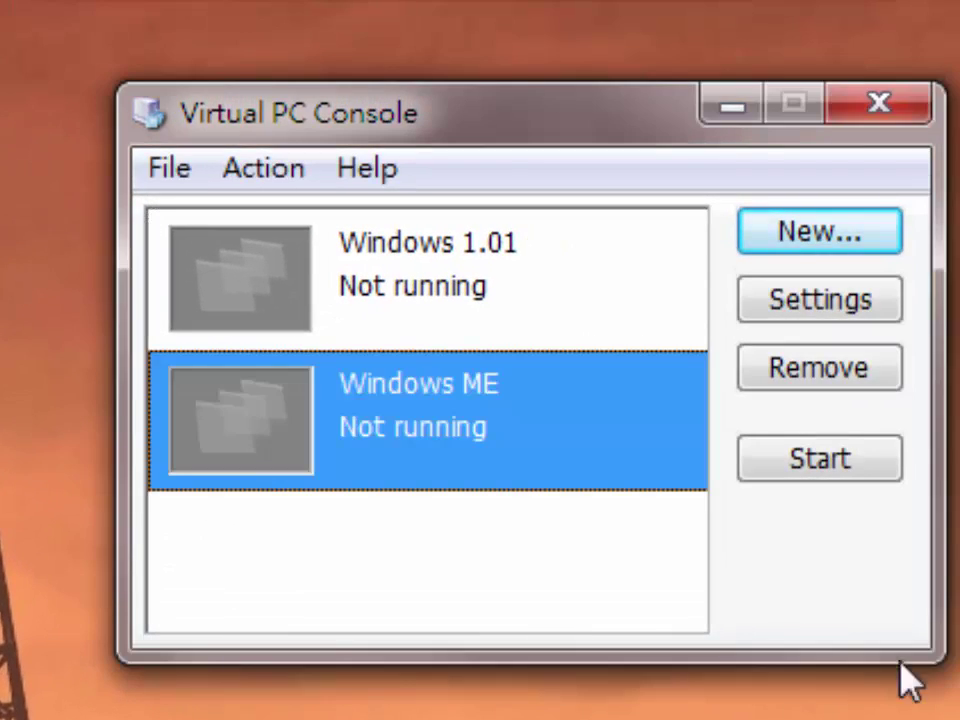
Start the Windows ME VM and mount the Dos6.22 boot floppy image
click(812, 460)
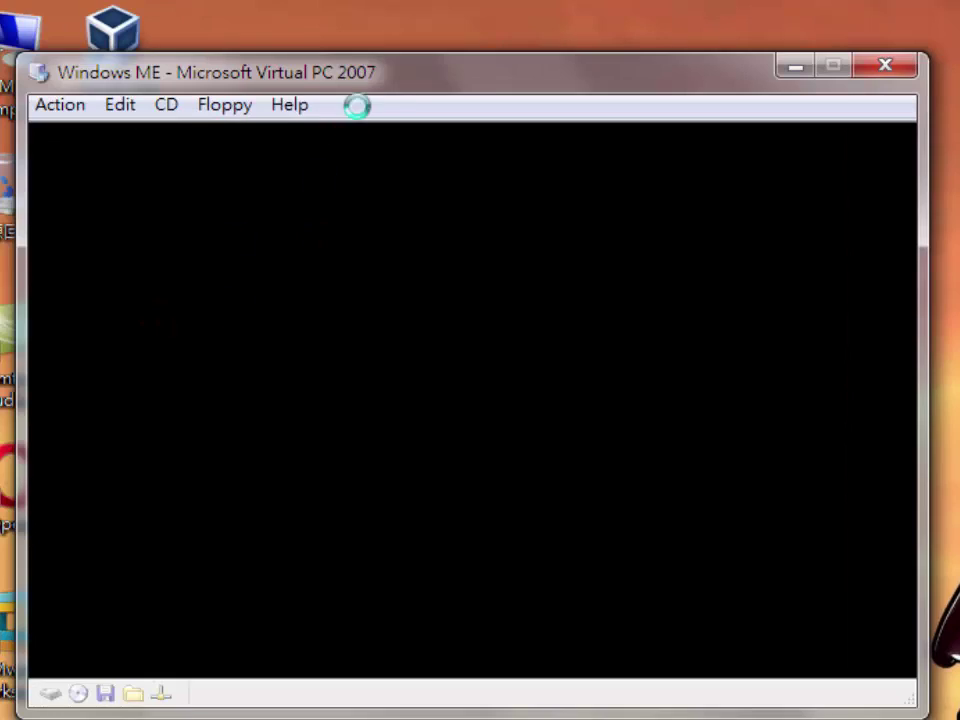
drag(370, 90, 596, 90)
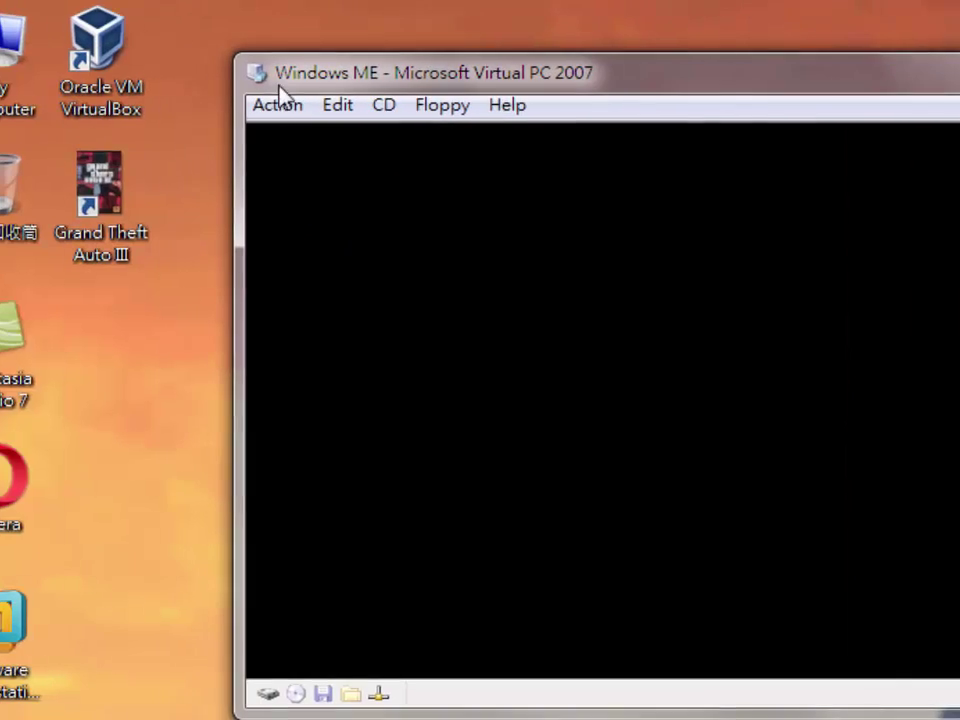
click(439, 104)
click(235, 175)
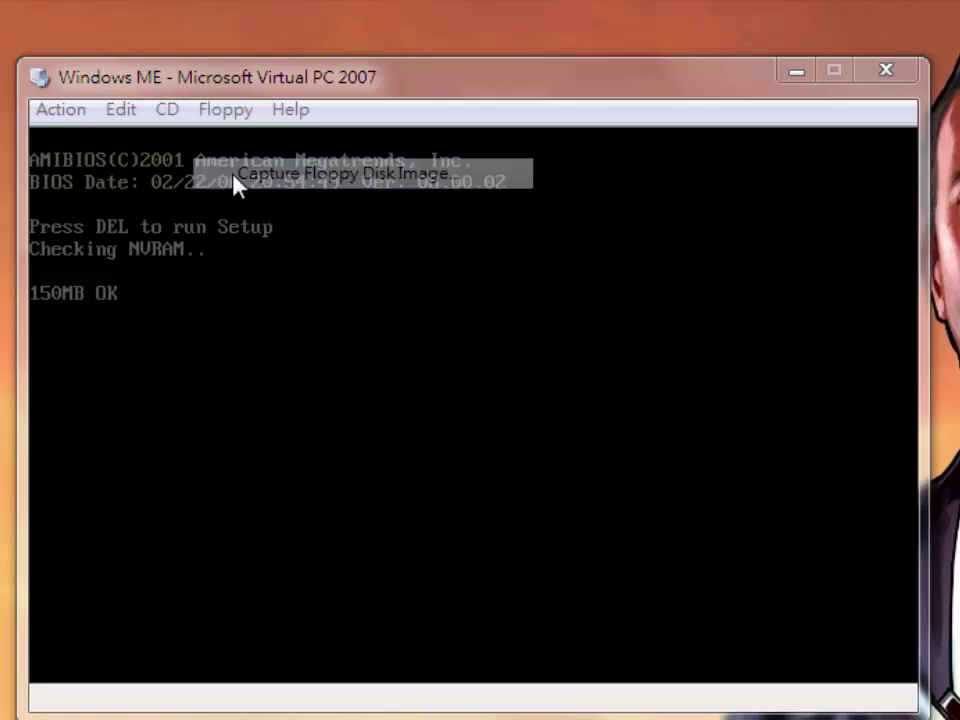
scroll(395, 650, down, 6)
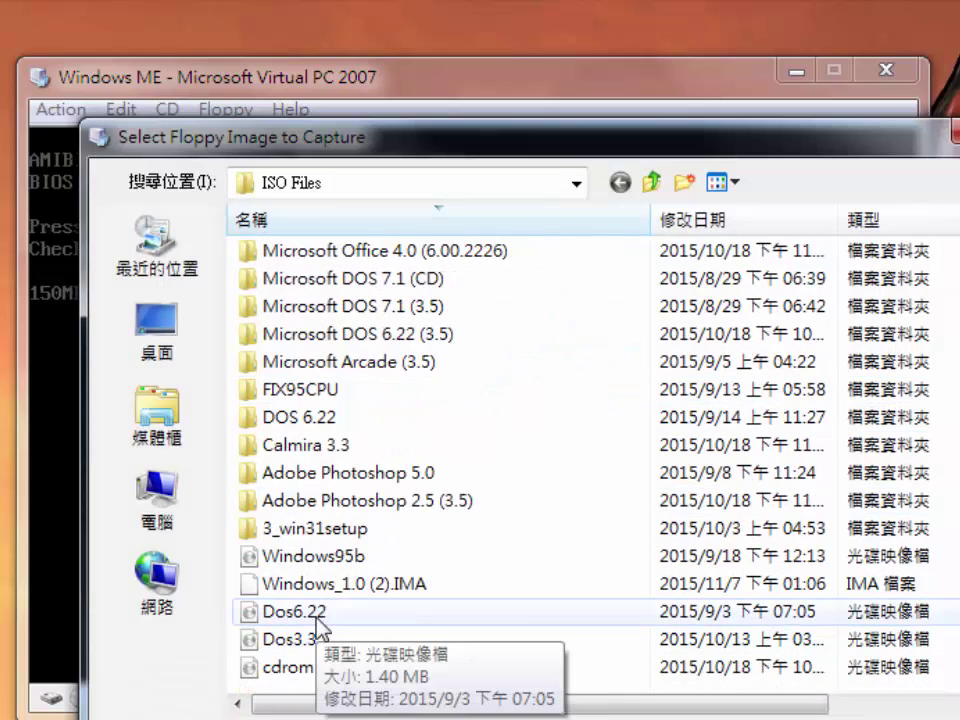
double_click(290, 611)
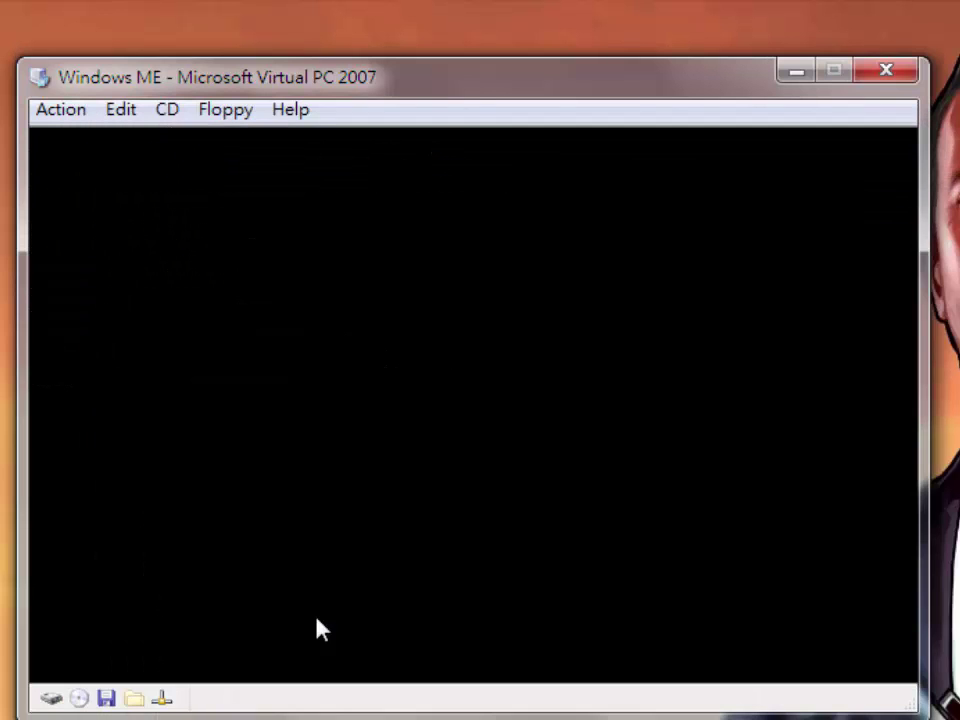
Mount the Windows ME CD image in the virtual CD drive
click(167, 110)
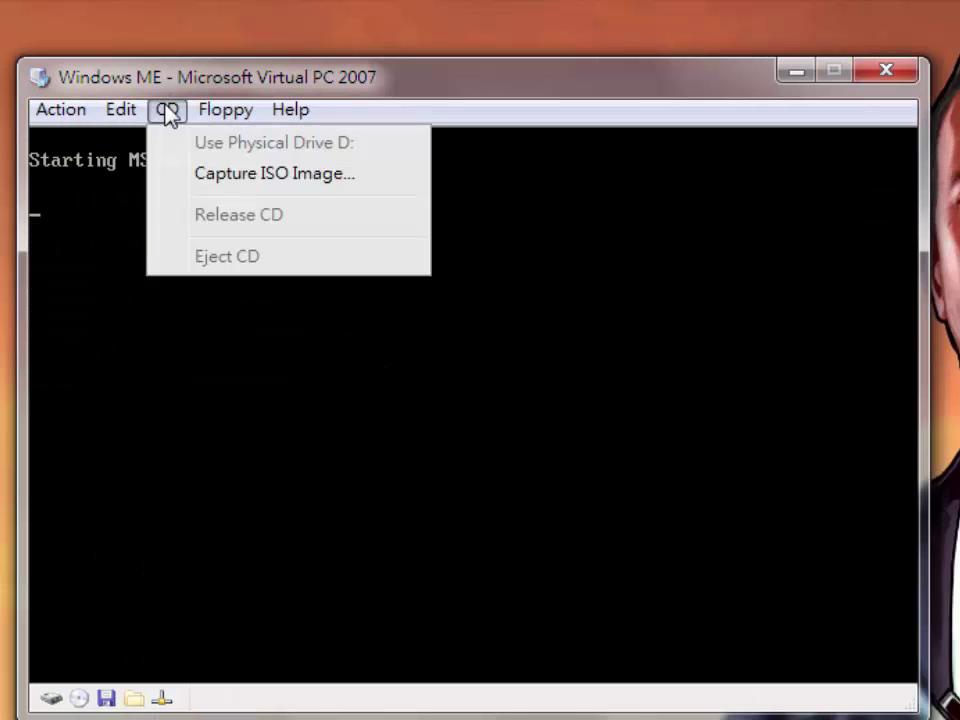
click(200, 174)
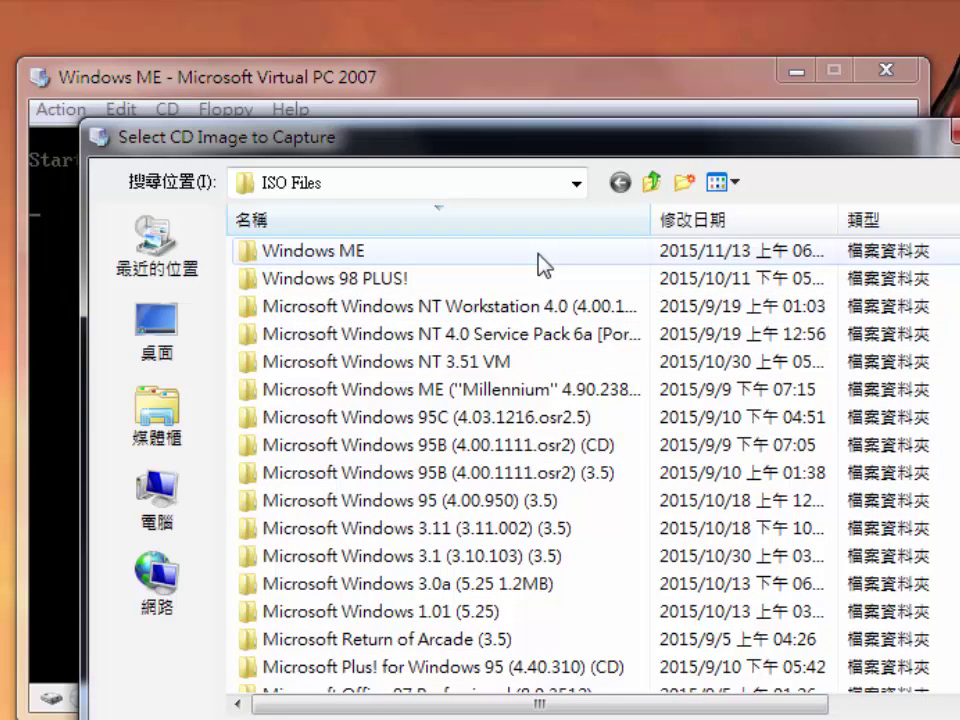
double_click(536, 253)
double_click(393, 257)
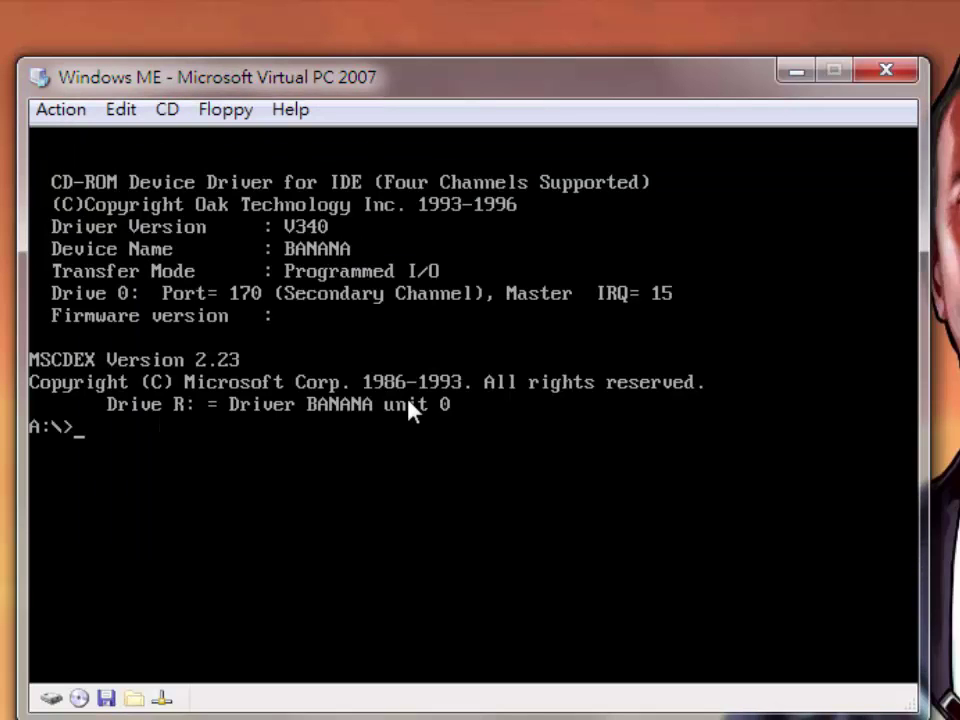
Run fdisk to create a primary DOS partition on disk 1
text(fdisk)
key(Return)
key(Return)
key(Return)
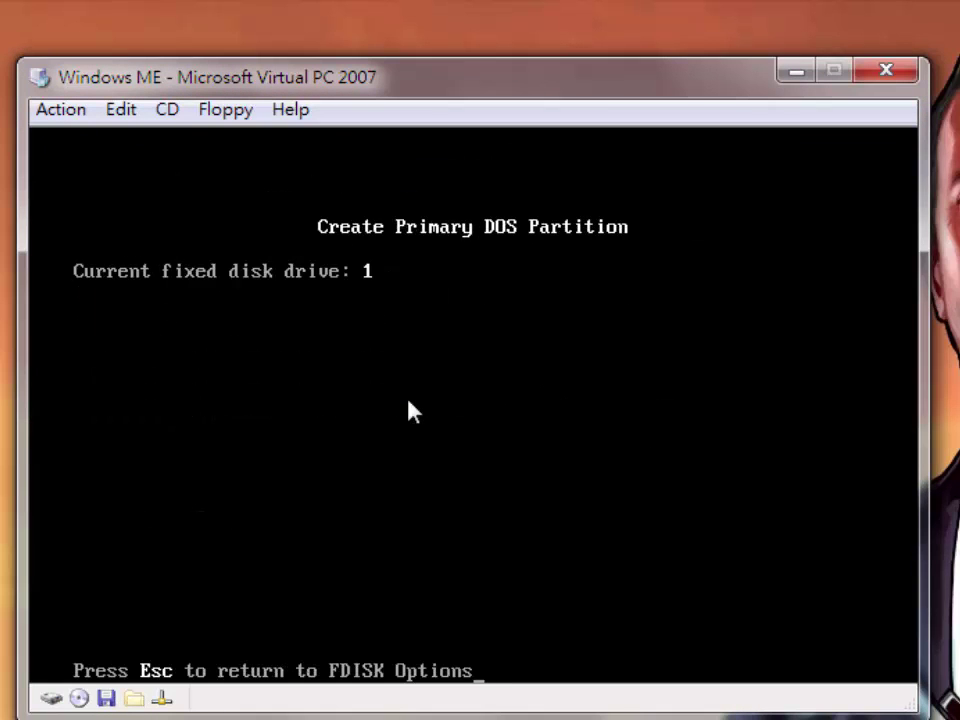
key(Return)
key(Return)
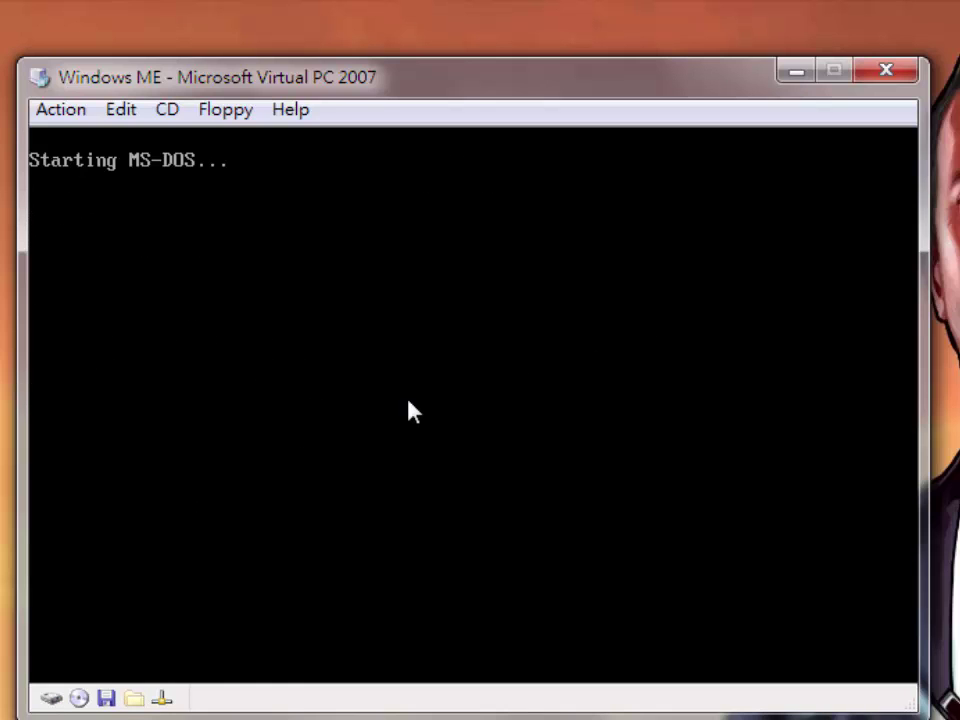
text(f)
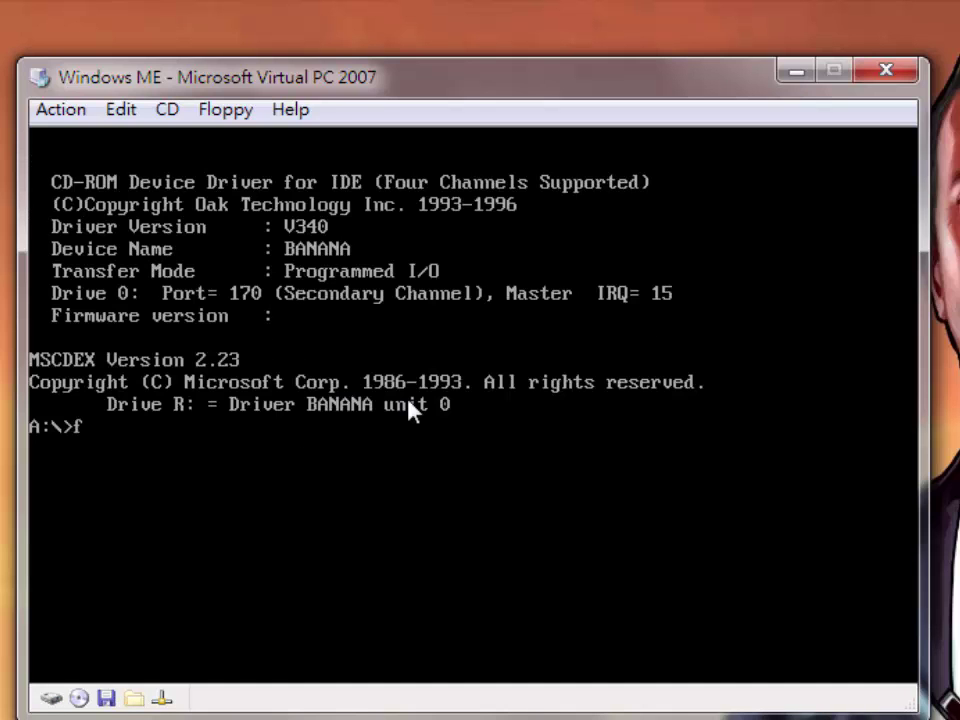
text(ormat c:)
Format drive C:, confirming the erase and leaving the volume label blank
key(Return)
text(y)
key(Return)
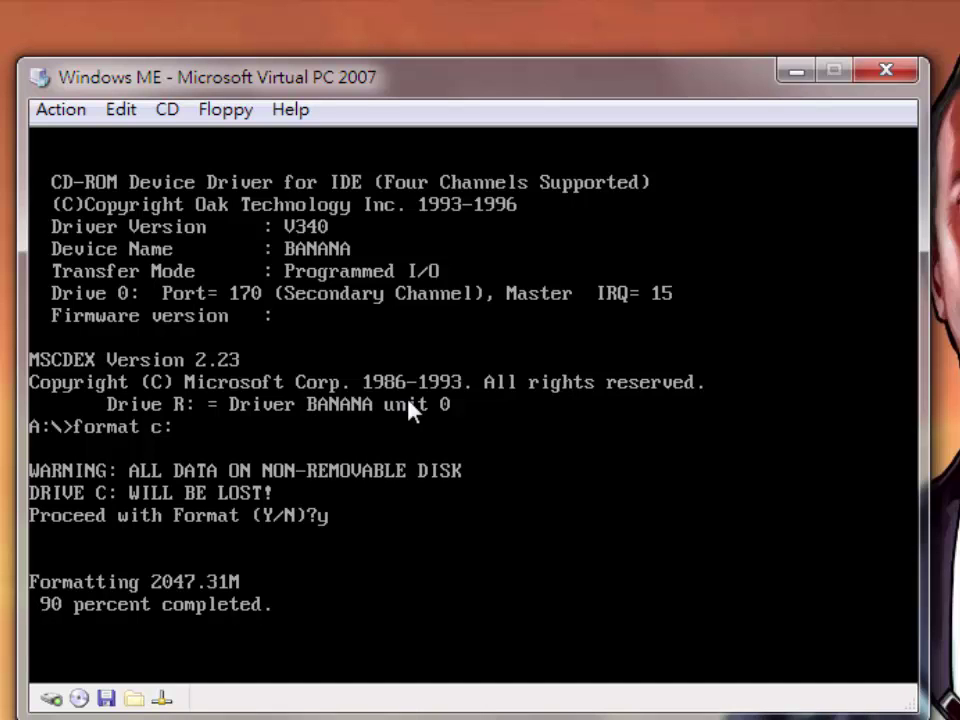
key(Return)
Switch to CD drive R: and launch setup.exe
text(r;)
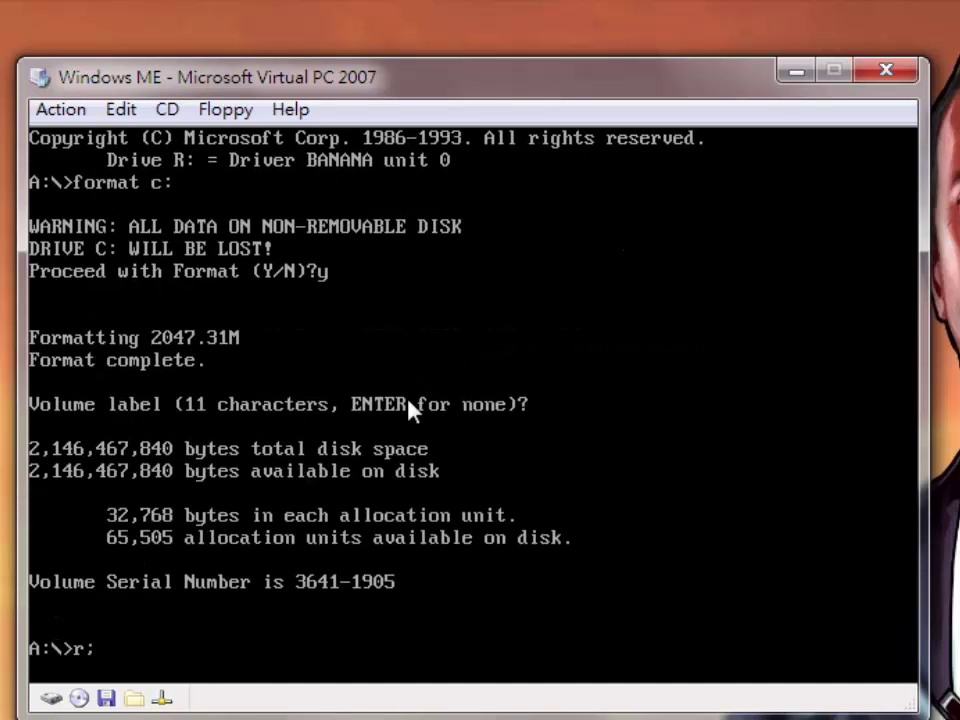
key(Return)
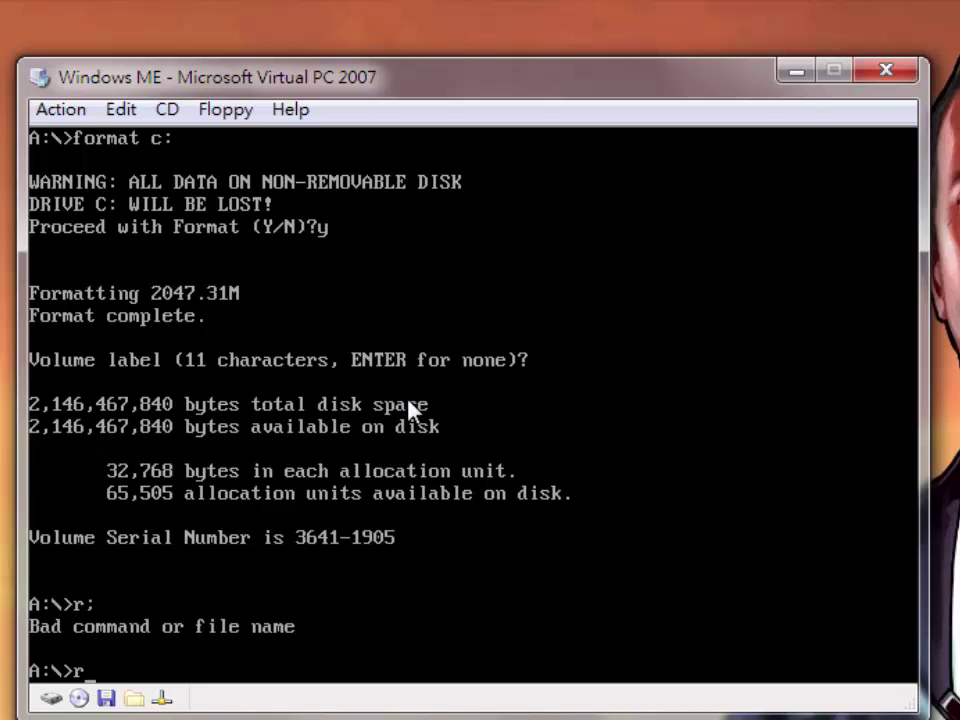
text(r:)
key(Return)
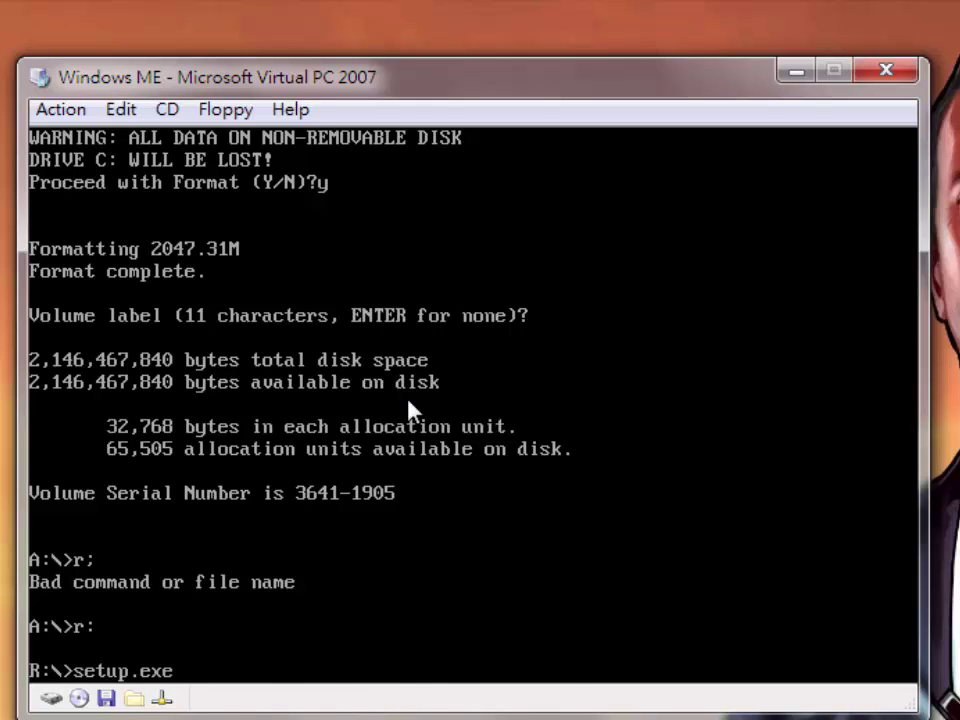
key(Return)
key(Return)
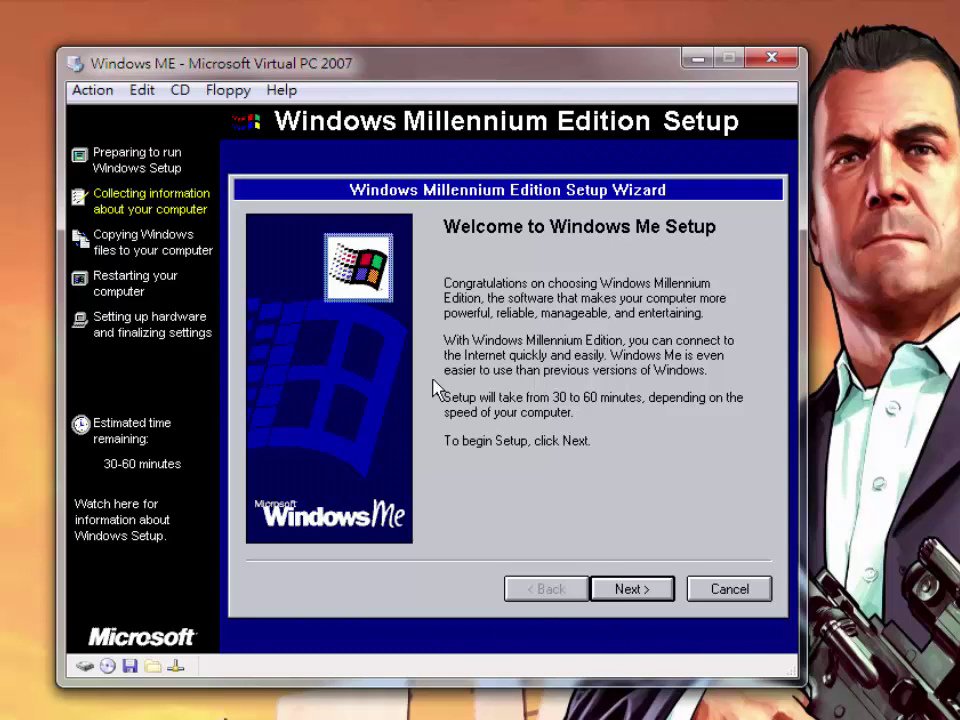
Install to C:\WINDOWS and choose the Custom setup type
key(Return)
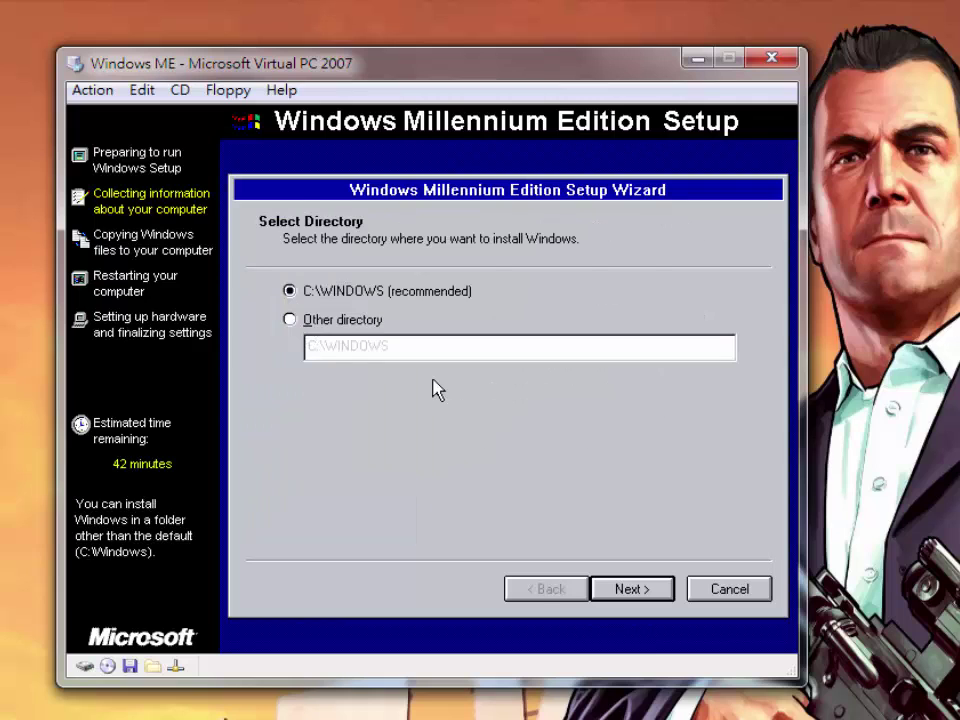
key(Return)
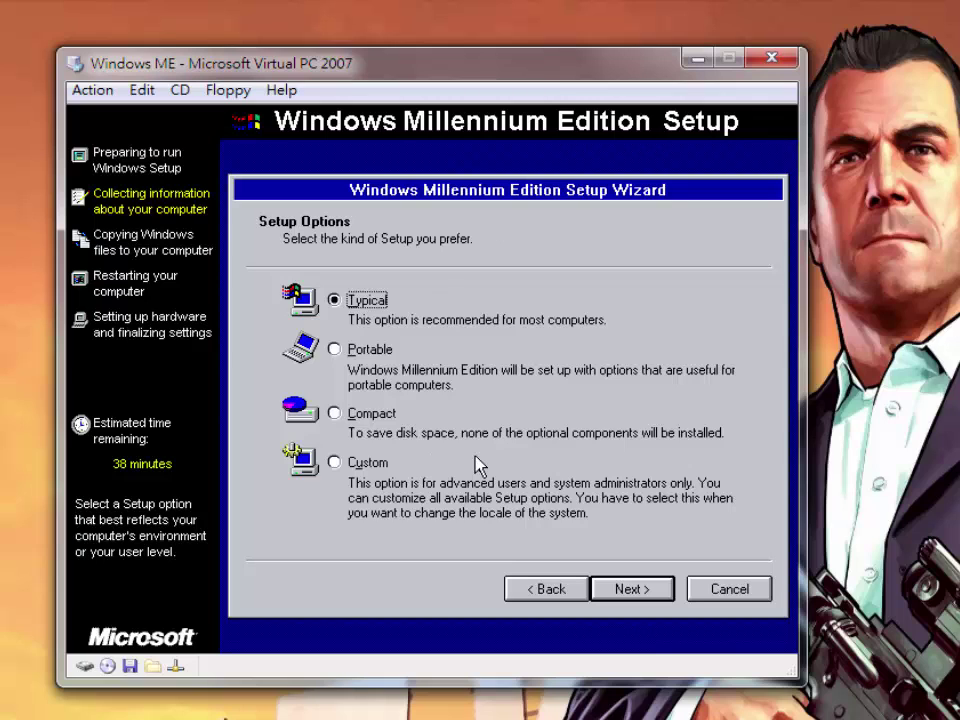
key(Down)
key(Down)
key(Down)
key(Down)
key(Up)
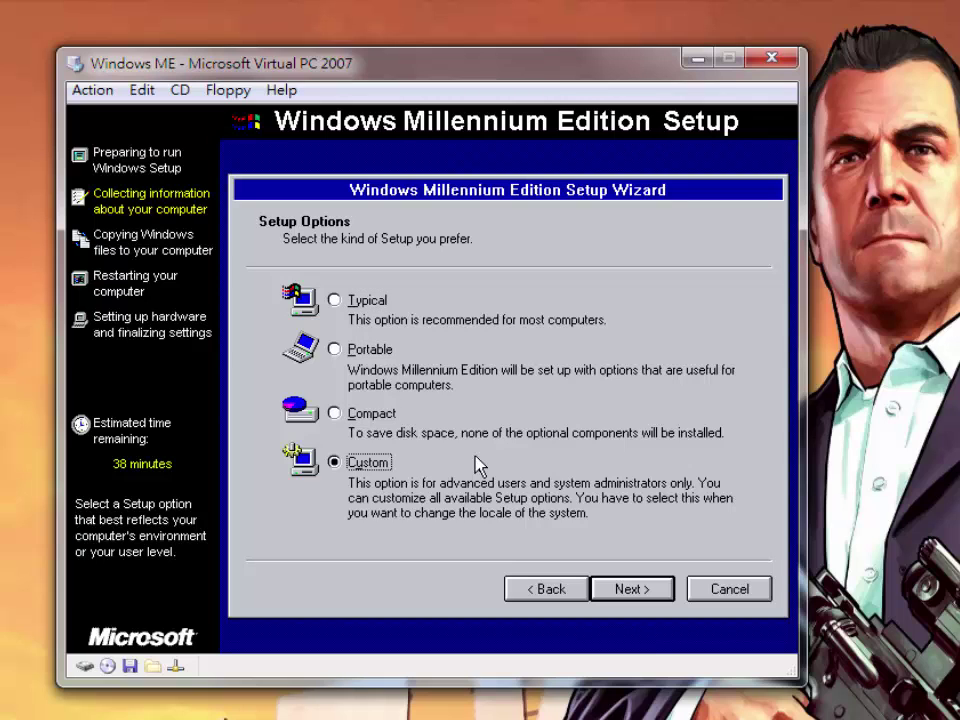
key(Return)
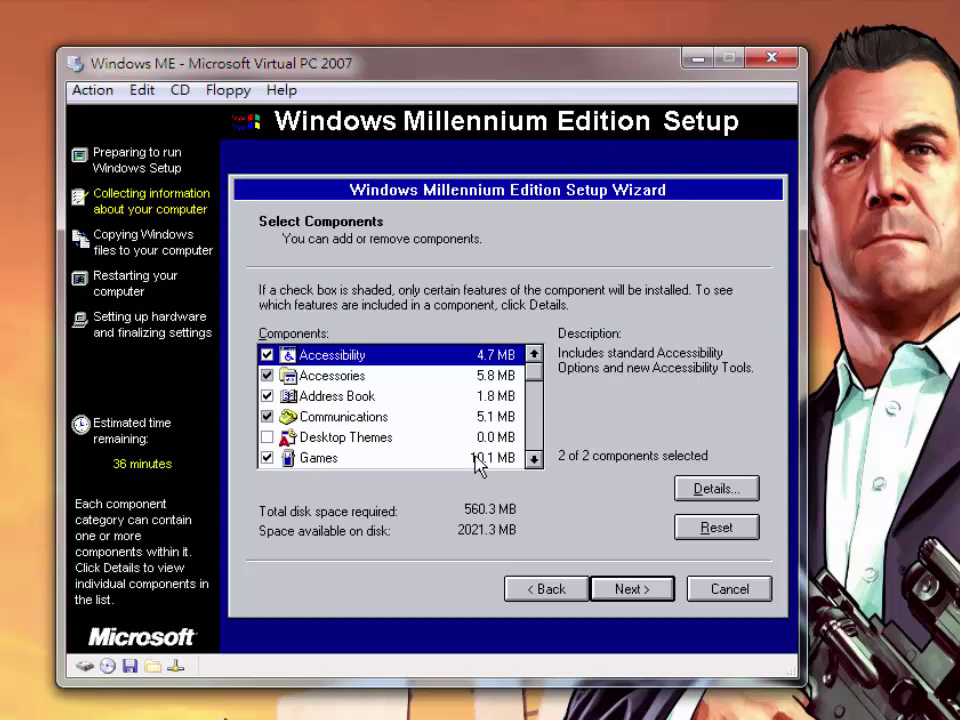
Include every component, from Accessories through Web TV for Windows, and continue
key(Down)
key(space)
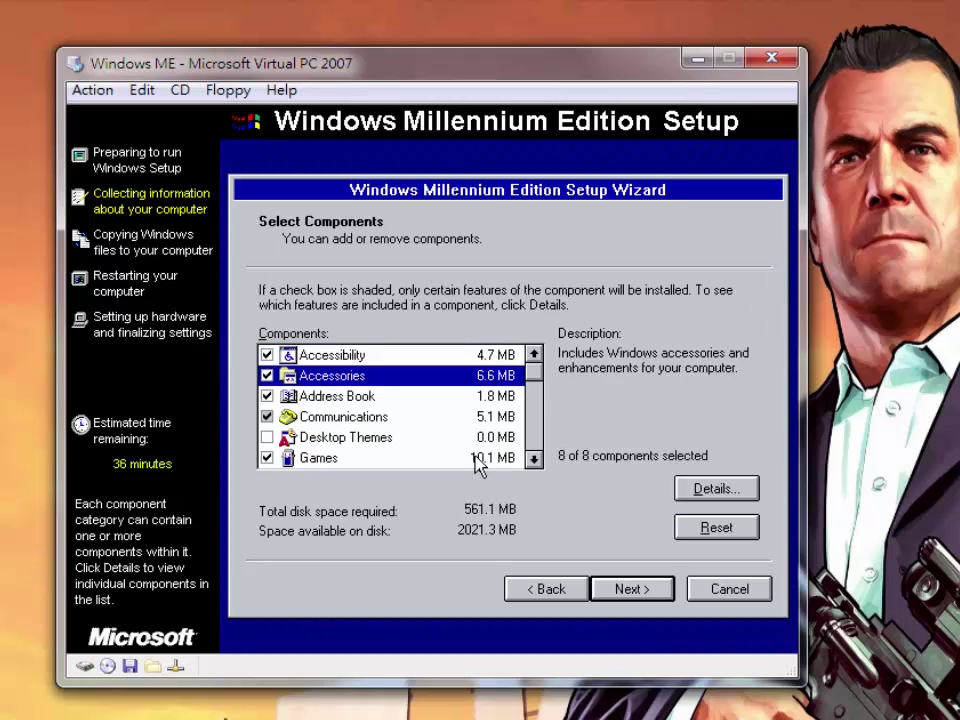
key(Down)
key(Down)
key(space)
key(space)
key(Down)
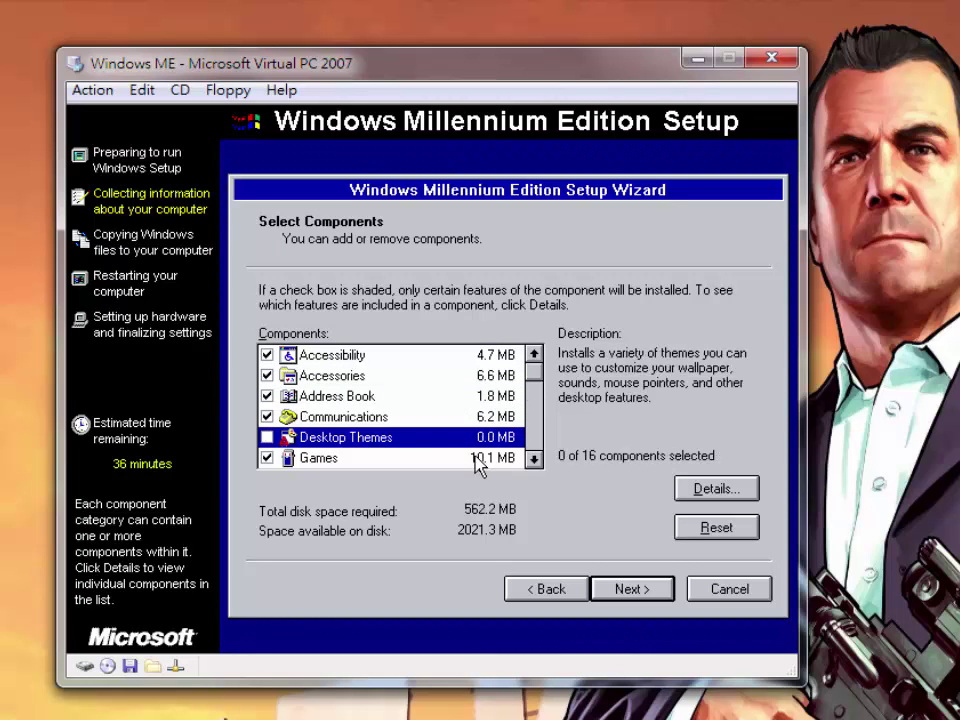
key(space)
key(Down)
key(Down)
key(space)
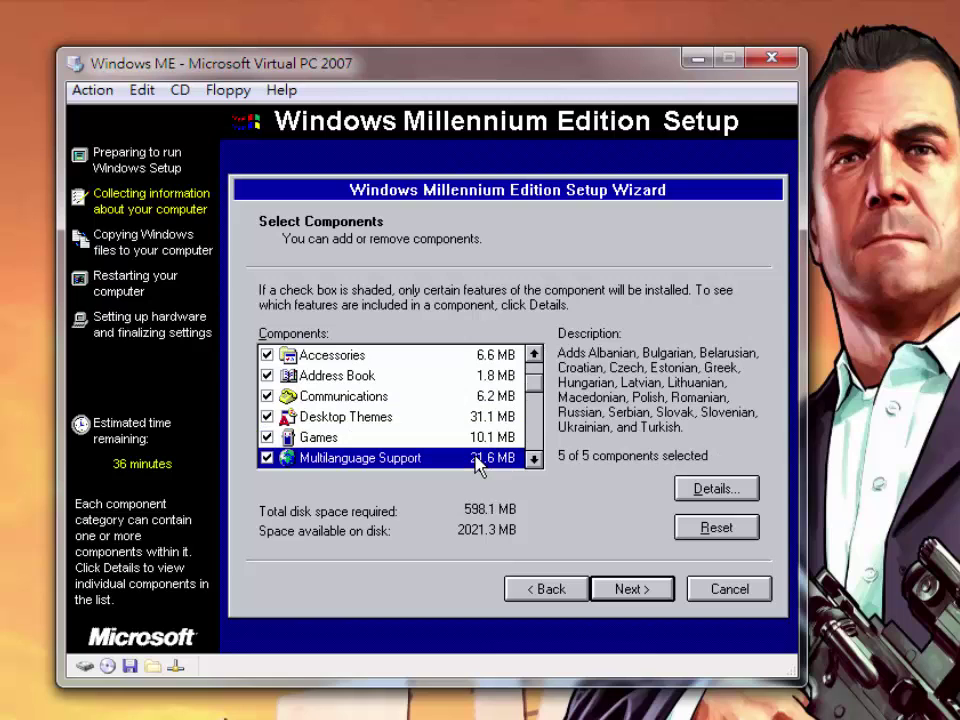
key(Down)
key(Down)
key(Up)
key(space)
key(space)
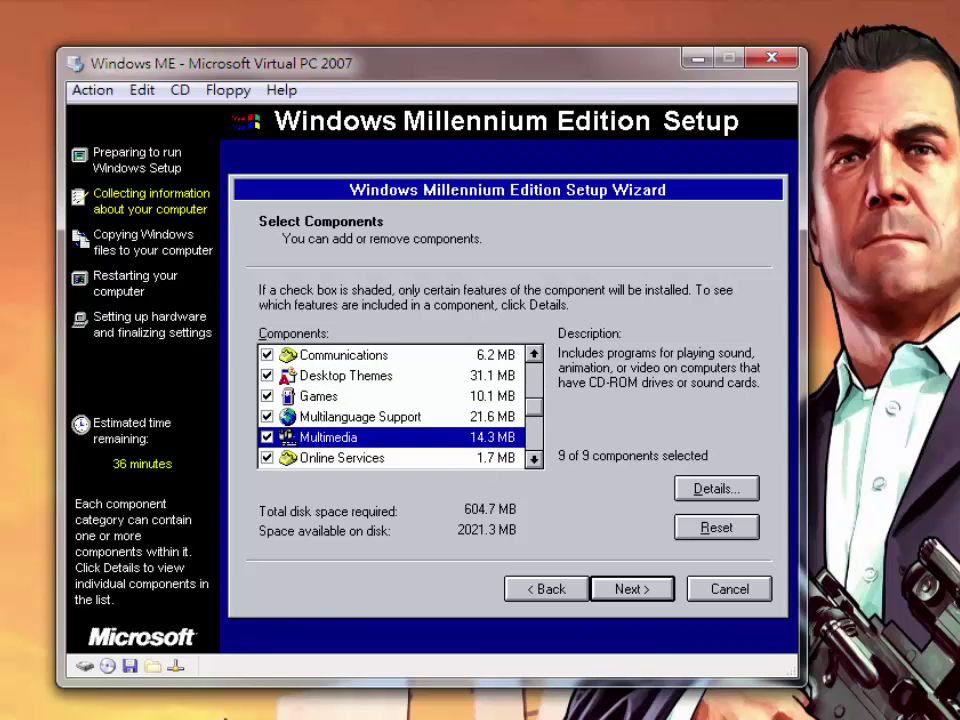
key(Down)
key(Down)
key(Down)
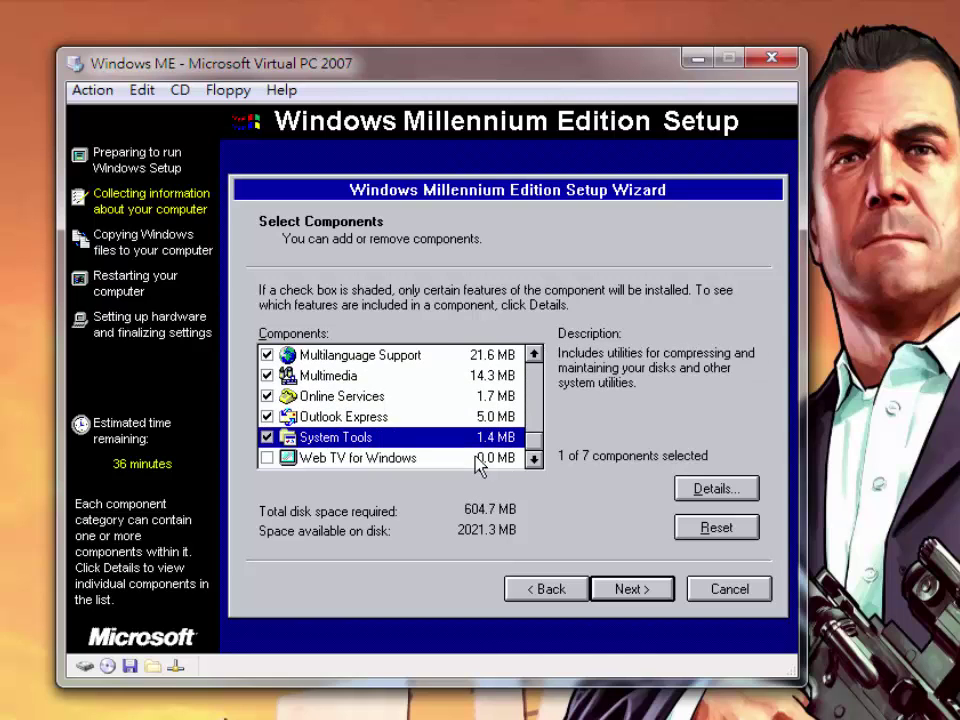
key(space)
key(space)
key(Down)
key(space)
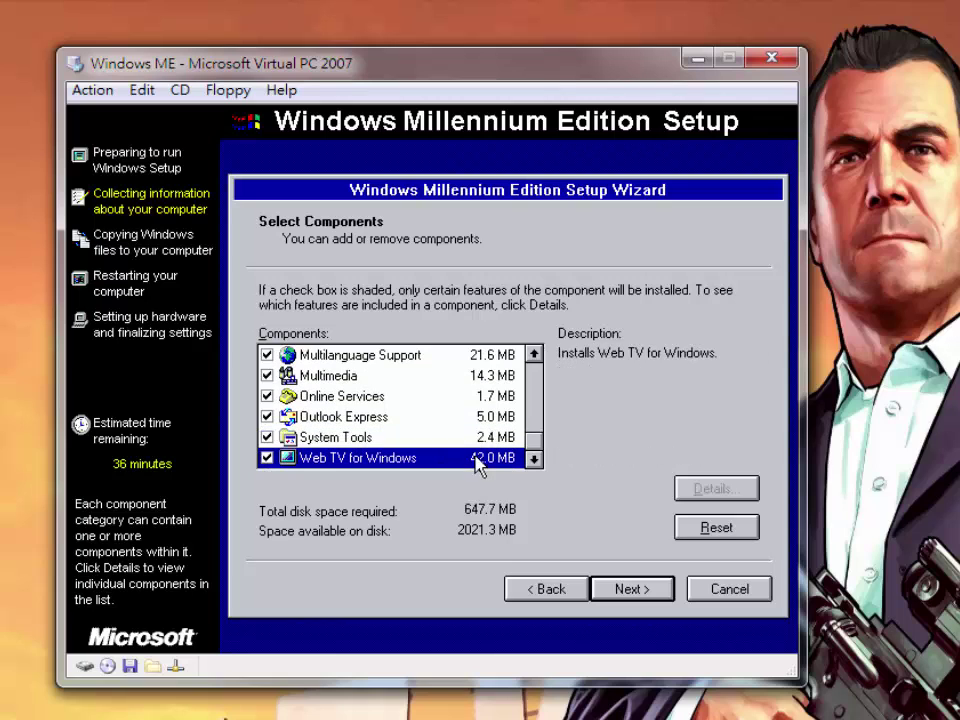
key(Return)
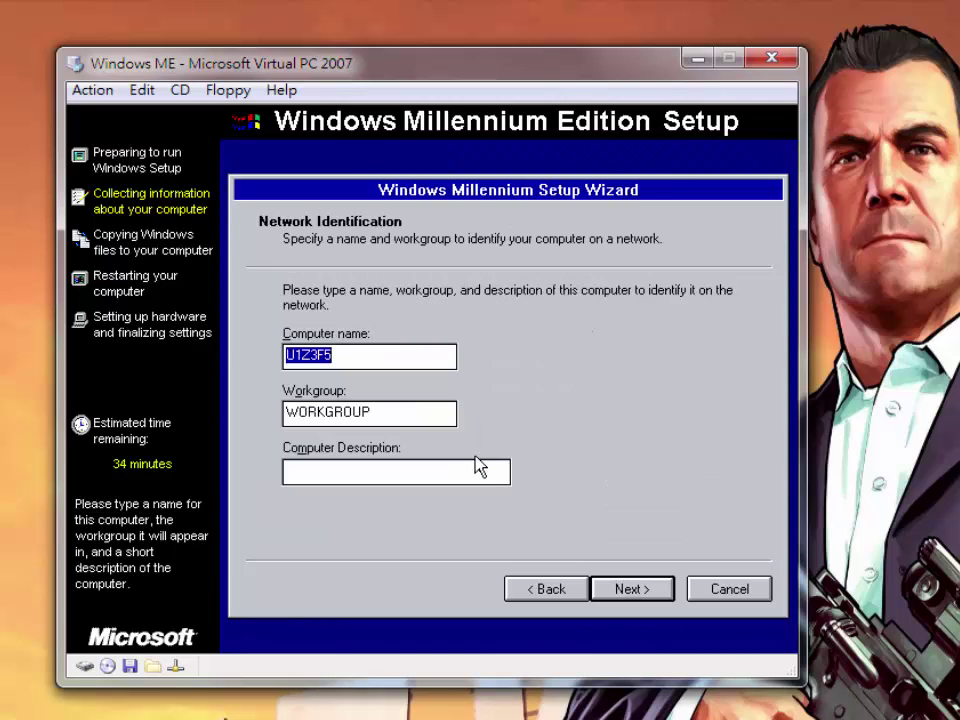
Set the computer name to VPC2K7, keeping the workgroup as WORKGROUP
key(BackSpace)
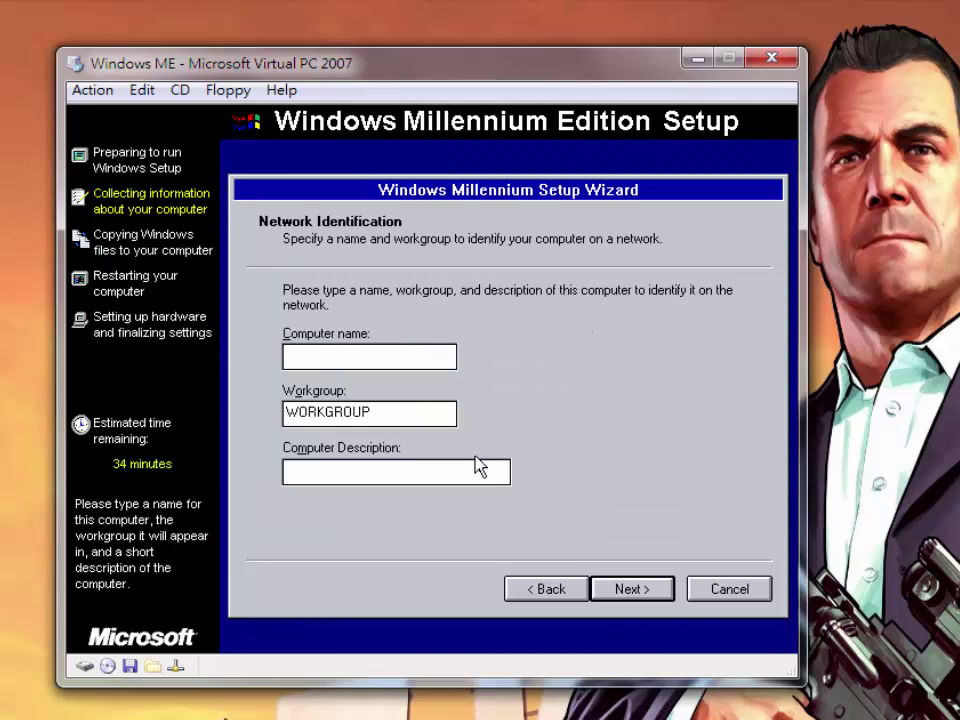
text(Laker)
key(BackSpace)
key(BackSpace)
key(BackSpace)
key(BackSpace)
key(BackSpace)
text(VMWA)
key(BackSpace)
key(BackSpace)
key(BackSpace)
text(PC2K7)
key(Return)
Accept the default language, United States region and United States 101 keyboard
key(Return)
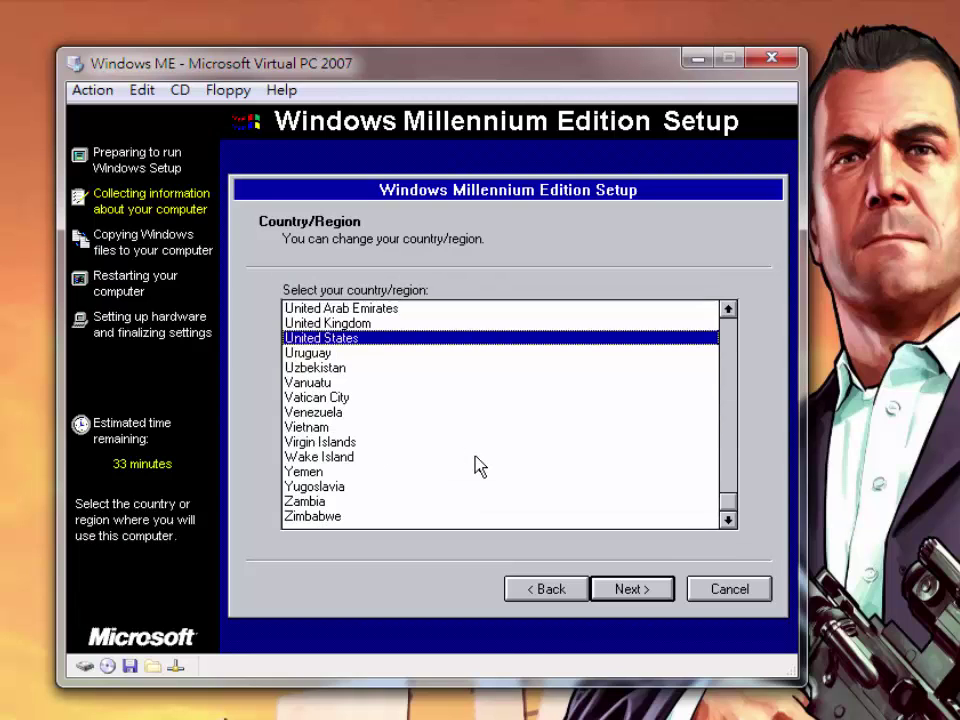
key(Return)
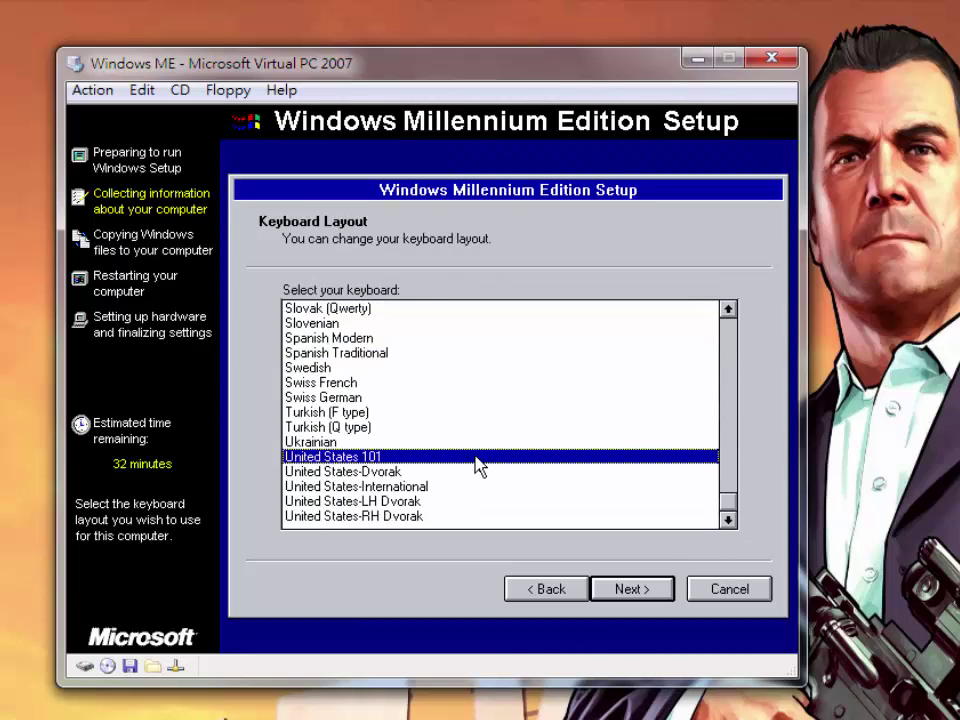
key(Return)
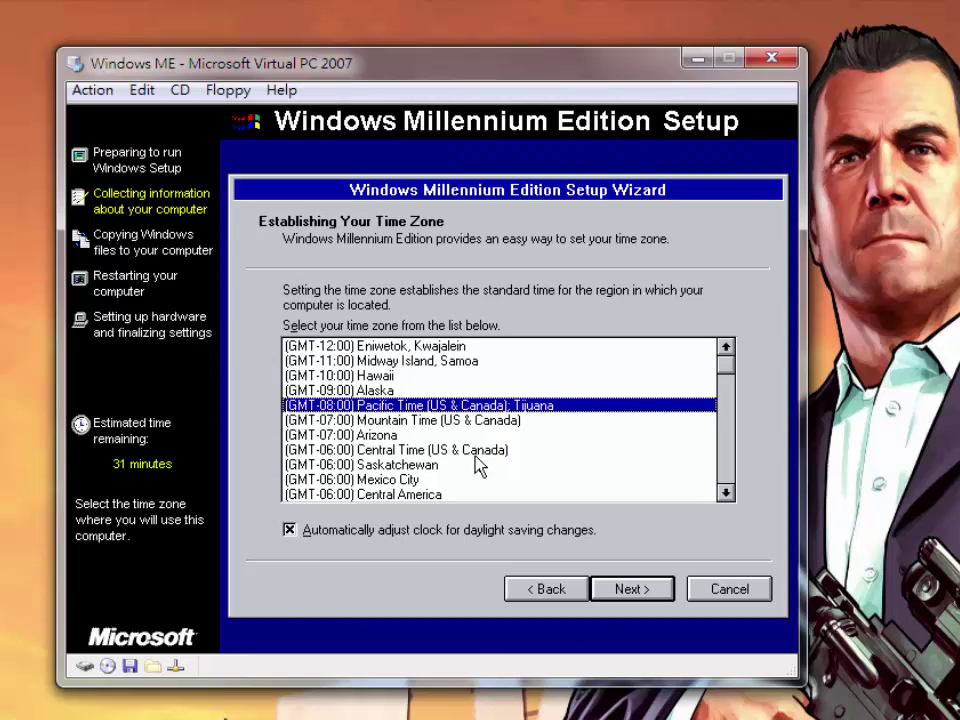
key(Return)
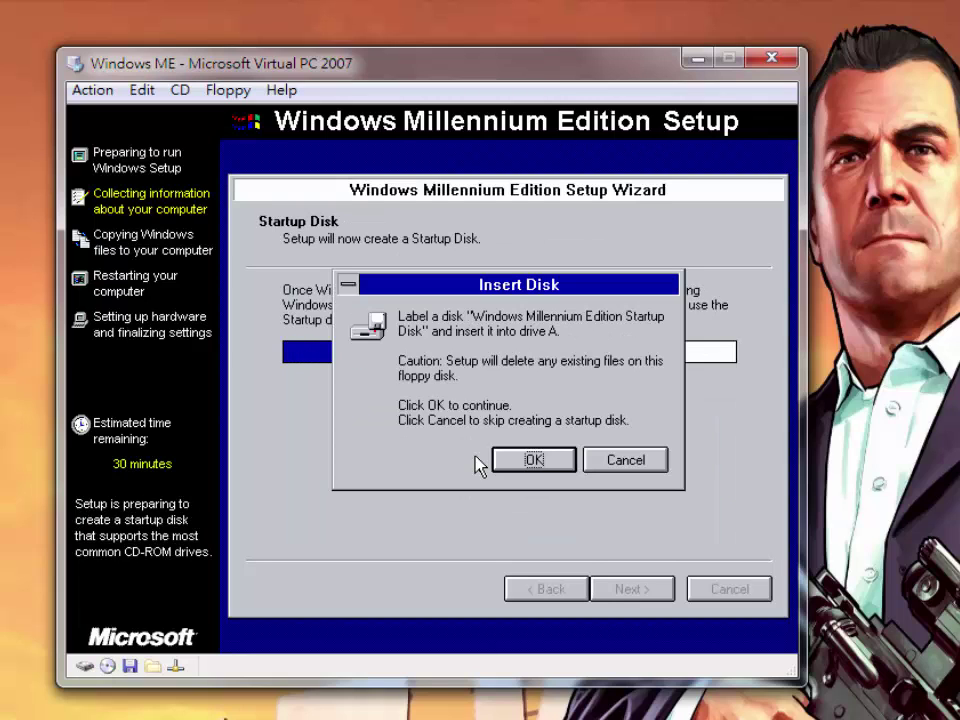
Release the Dos6.22.img floppy during the startup-disk step and restart the guest
key(Return)
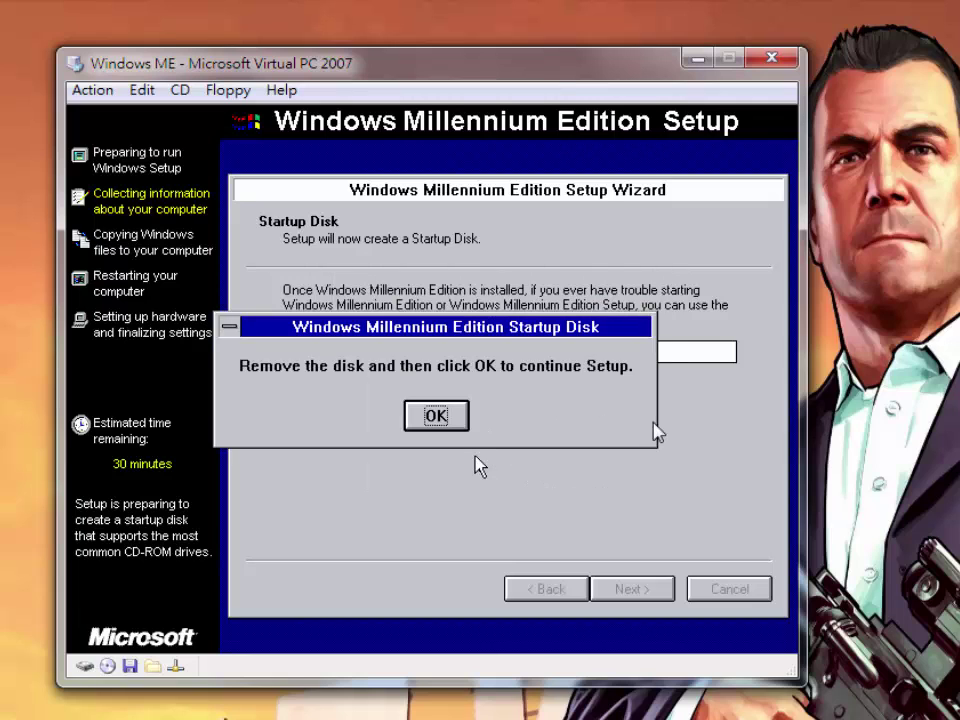
click(228, 90)
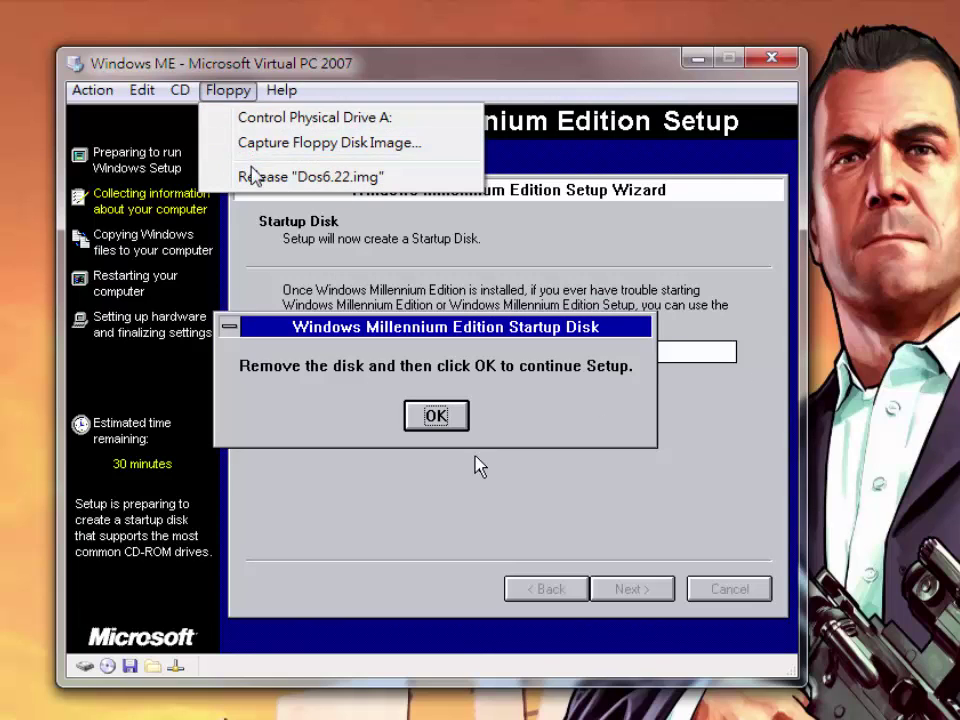
click(300, 176)
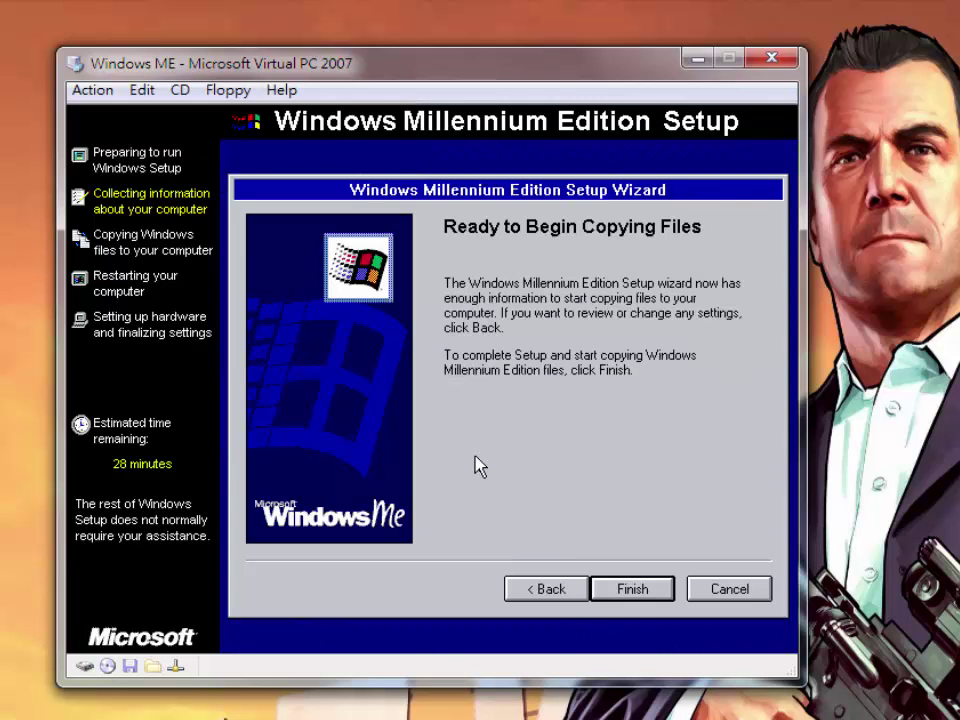
key(Return)
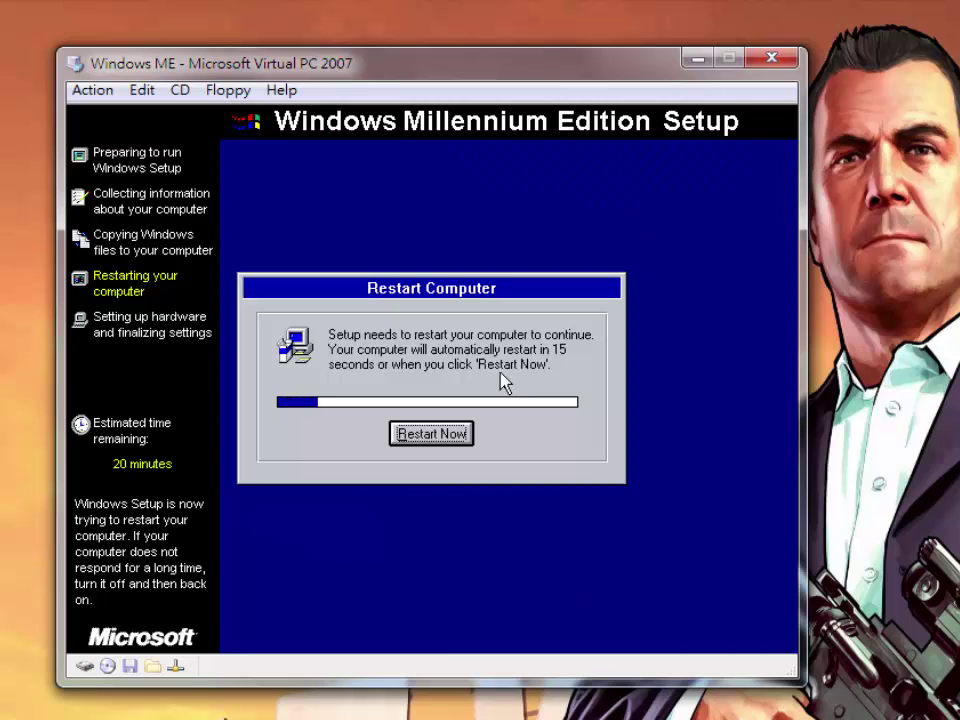
click(431, 433)
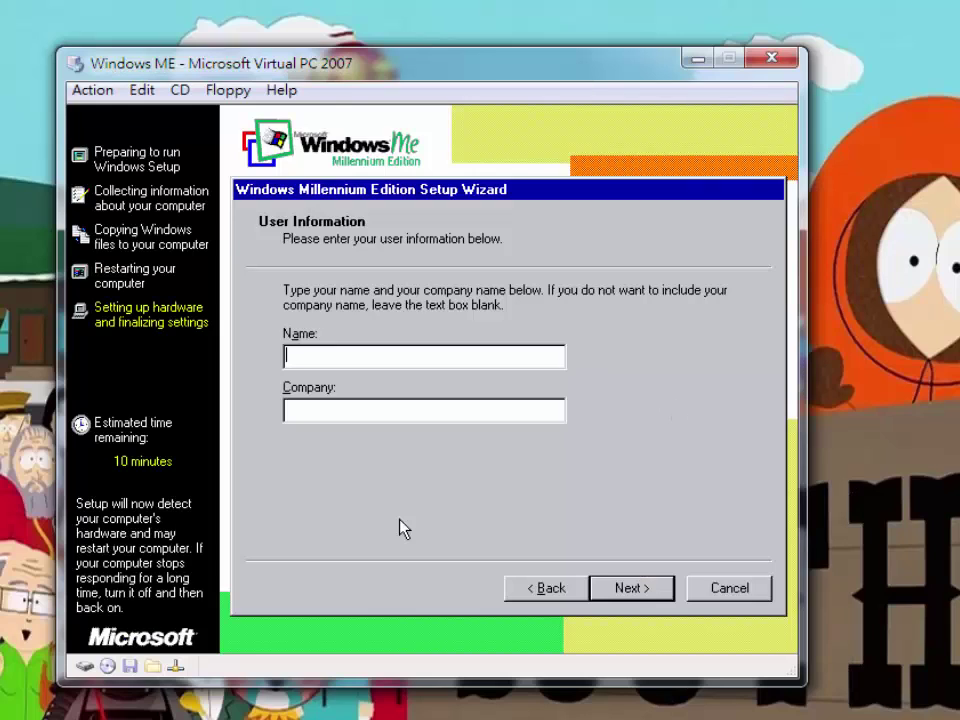
Enter the user's full name with capitalised initials, leaving the company blank
text(laker wang)
key(Left)
key(Left)
key(Left)
key(Left)
key(Left)
key(Left)
key(Left)
key(Left)
key(Left)
key(Delete)
text(l)
key(BackSpace)
text(l)
key(BackSpace)
text(L)
key(Right)
key(Right)
key(Right)
key(Right)
key(Right)
key(Delete)
text(W)
key(Right)
key(Right)
key(Right)
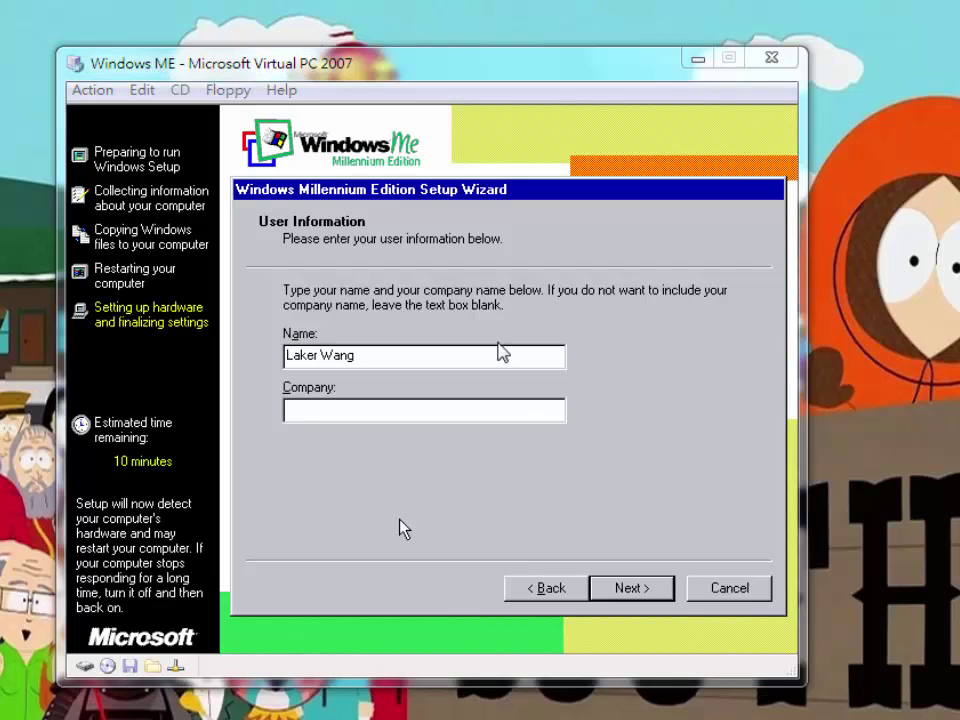
click(499, 349)
key(Return)
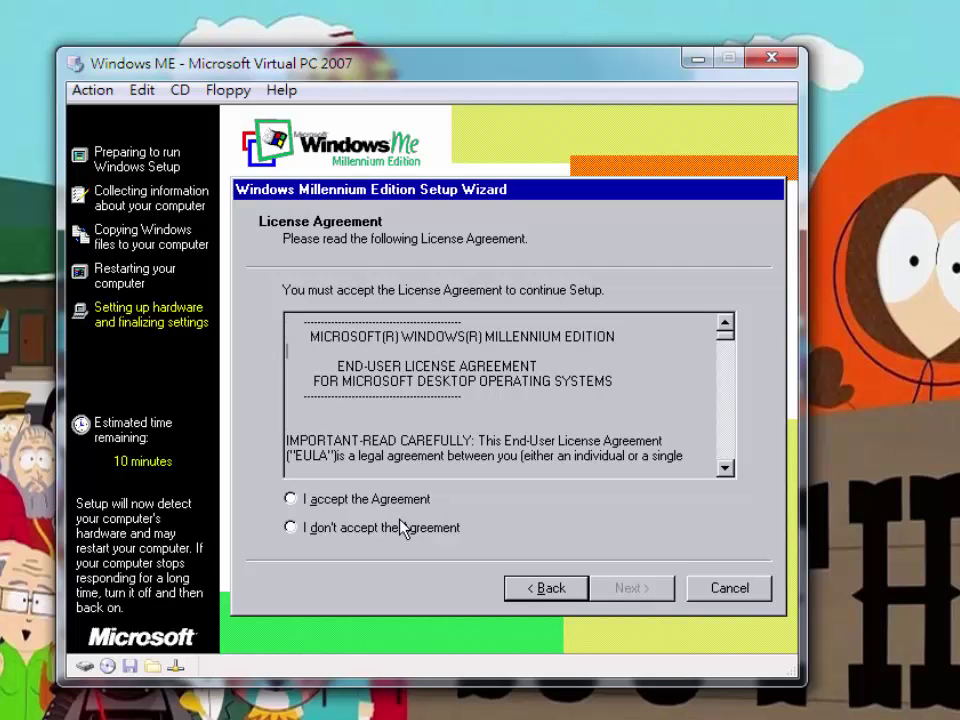
Scroll through and accept the Windows Me license agreement, then advance to Product Key
scroll(403, 527, down, 3)
scroll(403, 527, down, 10)
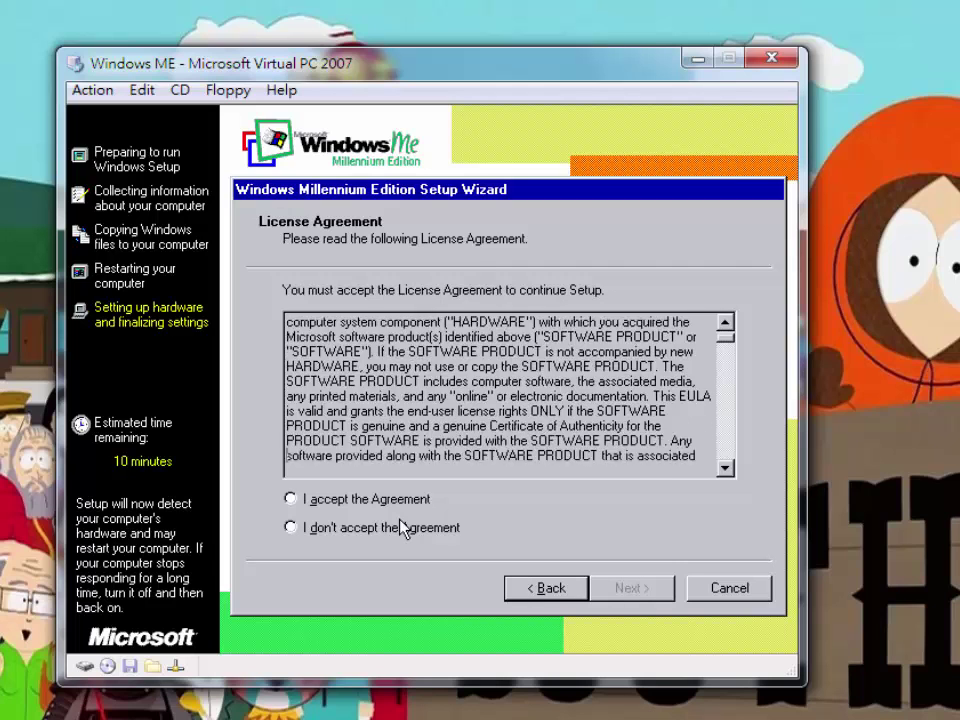
scroll(401, 523, down, 5)
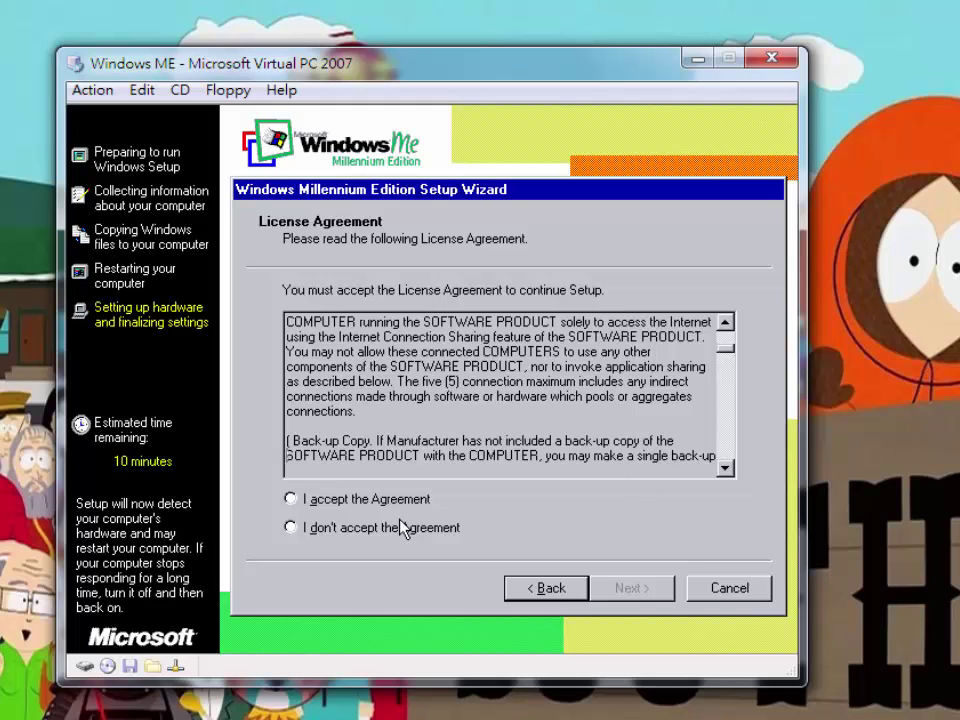
key(alt+a)
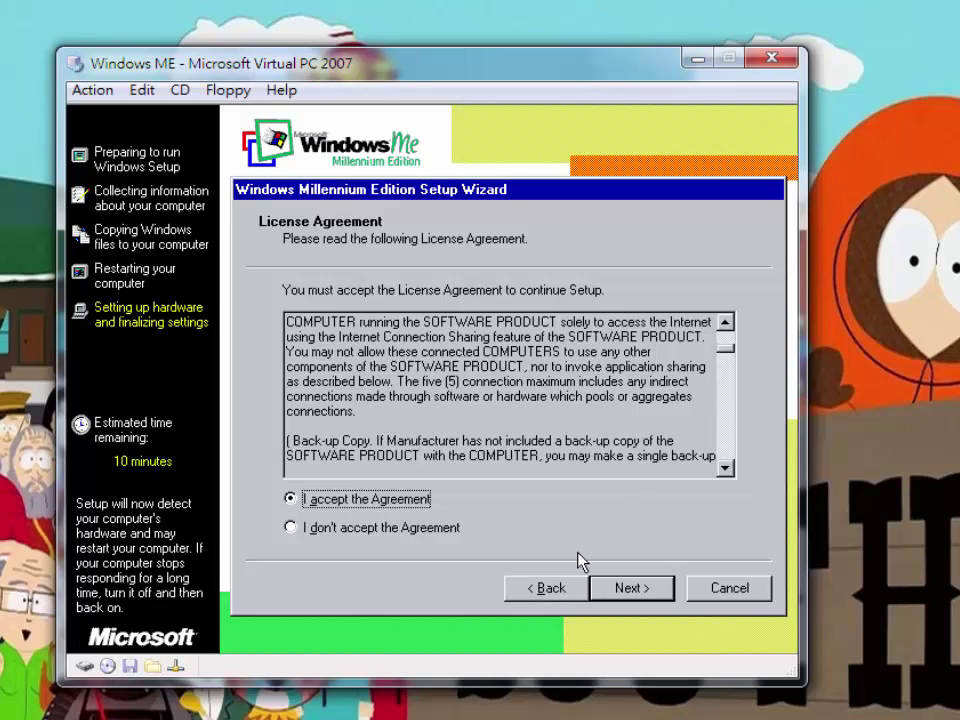
key(alt+n)
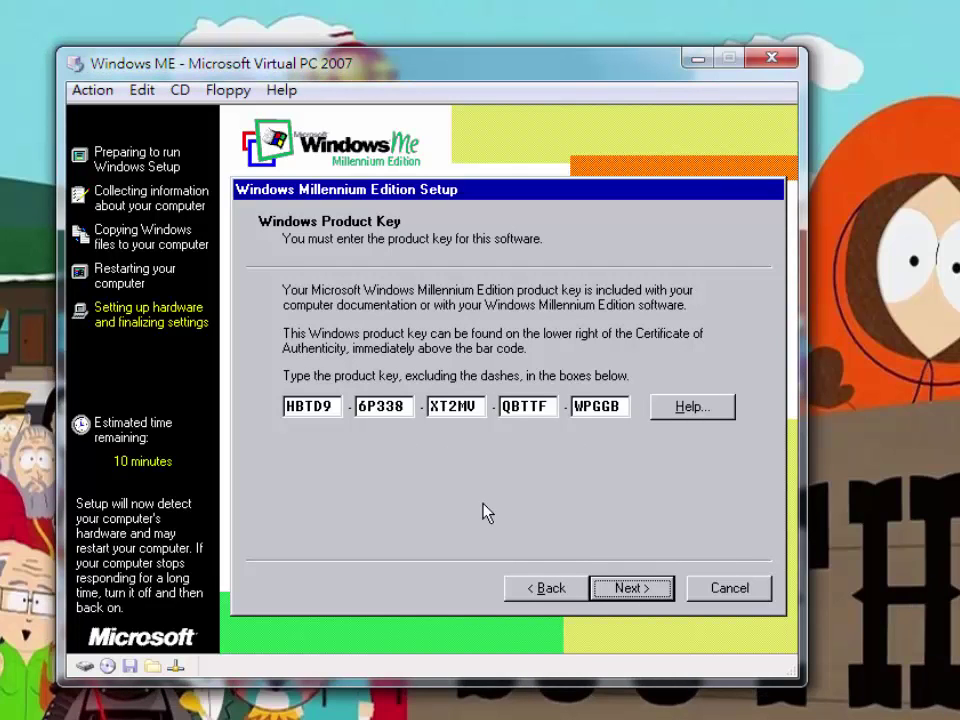
Accept the entered product key and finish Windows Me Setup
key(Return)
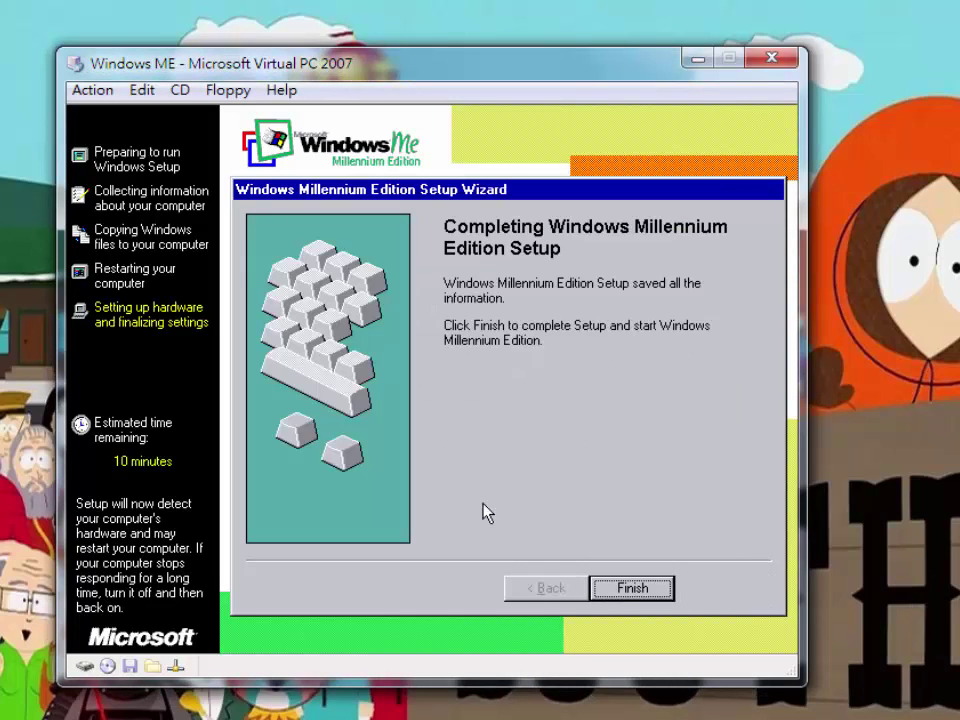
key(Return)
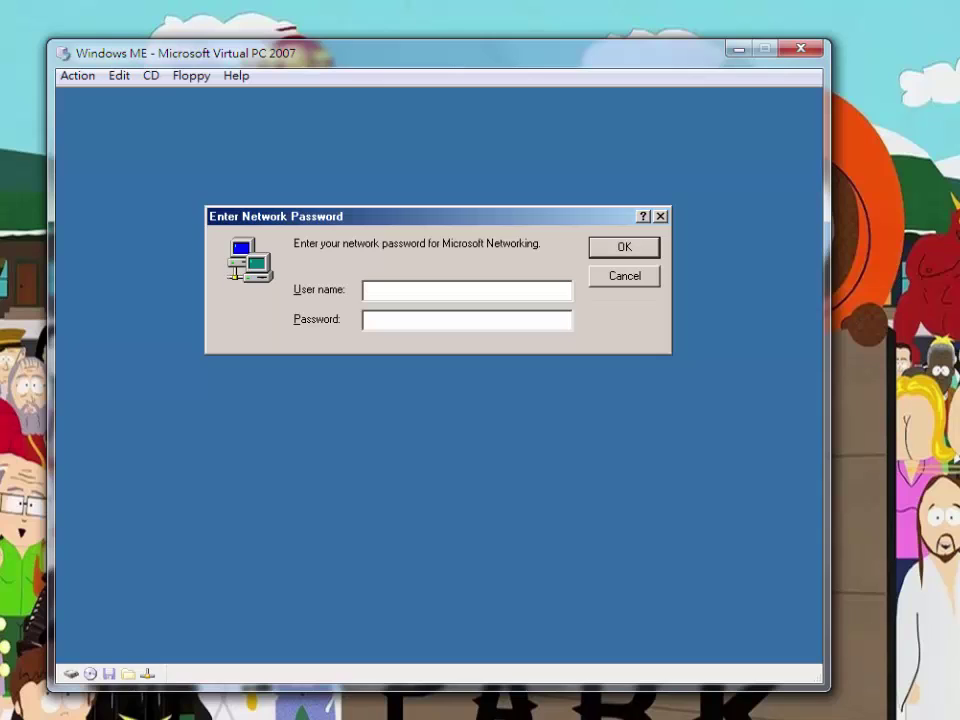
Log on at the network password prompt with the user's name, capitalising its first letter
text(laker Wang)
key(BackSpace)
key(BackSpace)
text(L)
key(BackSpace)
text(L)
key(Return)
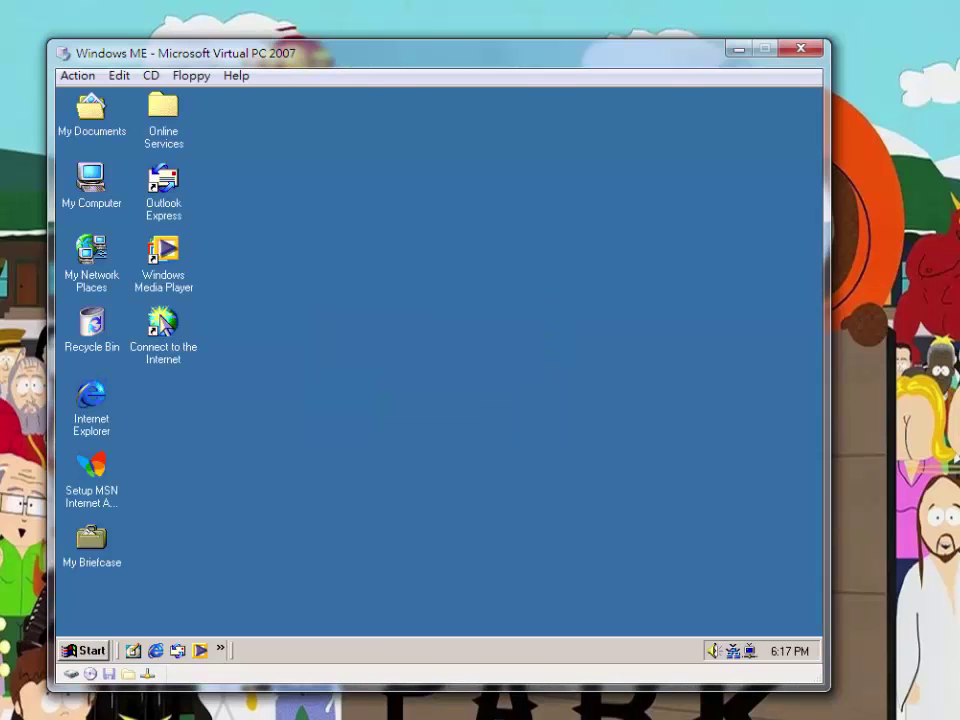
Install Virtual Machine Additions from the Action menu, run the installer through, and restart the guest
click(72, 76)
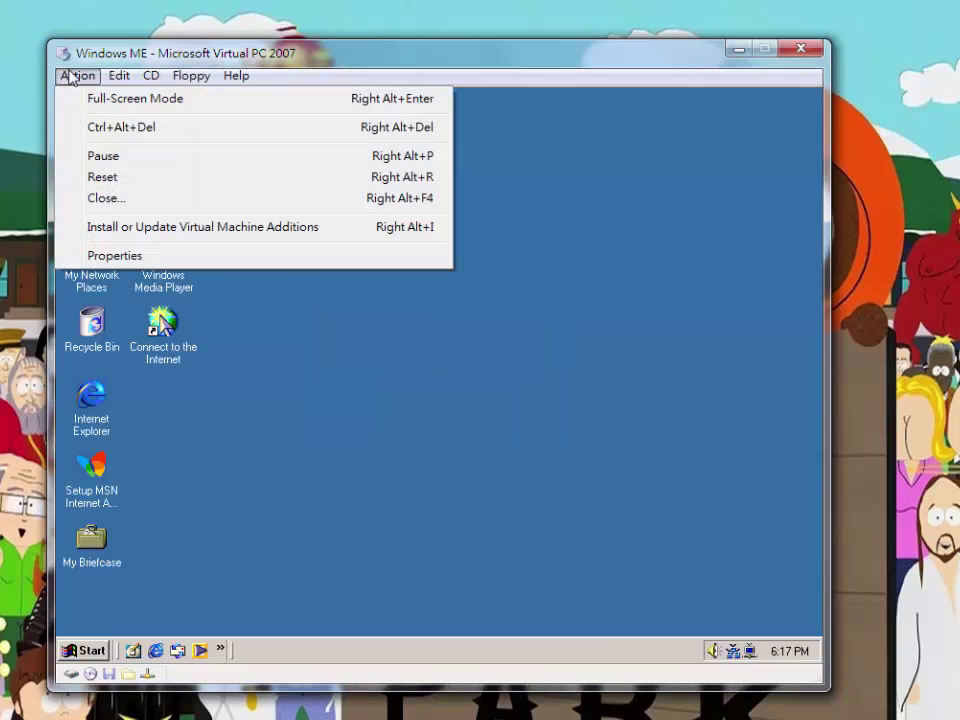
click(112, 228)
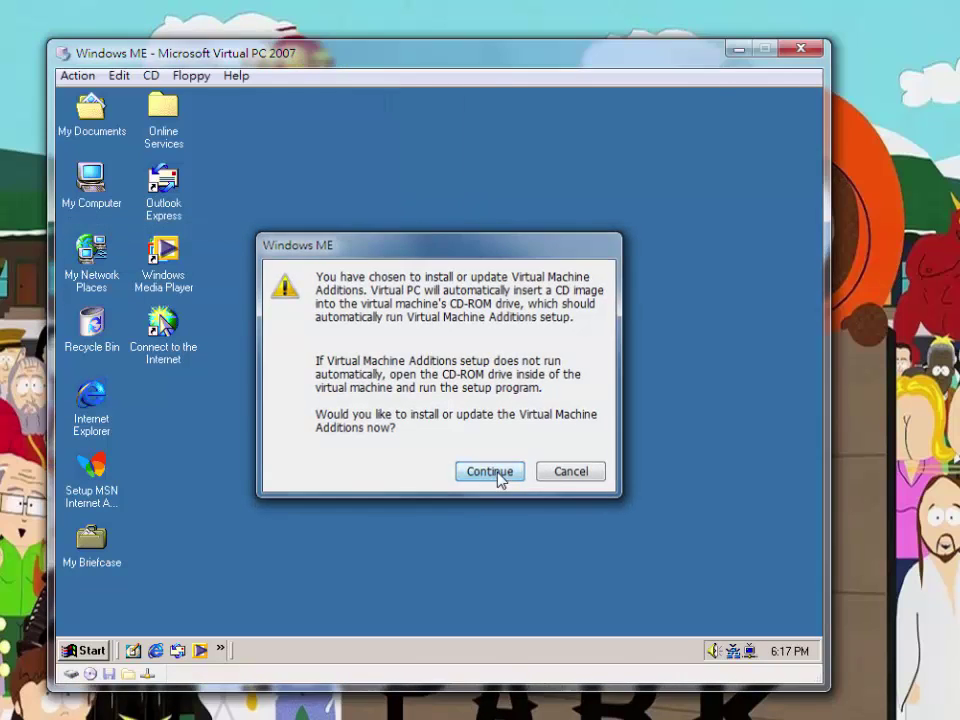
click(497, 476)
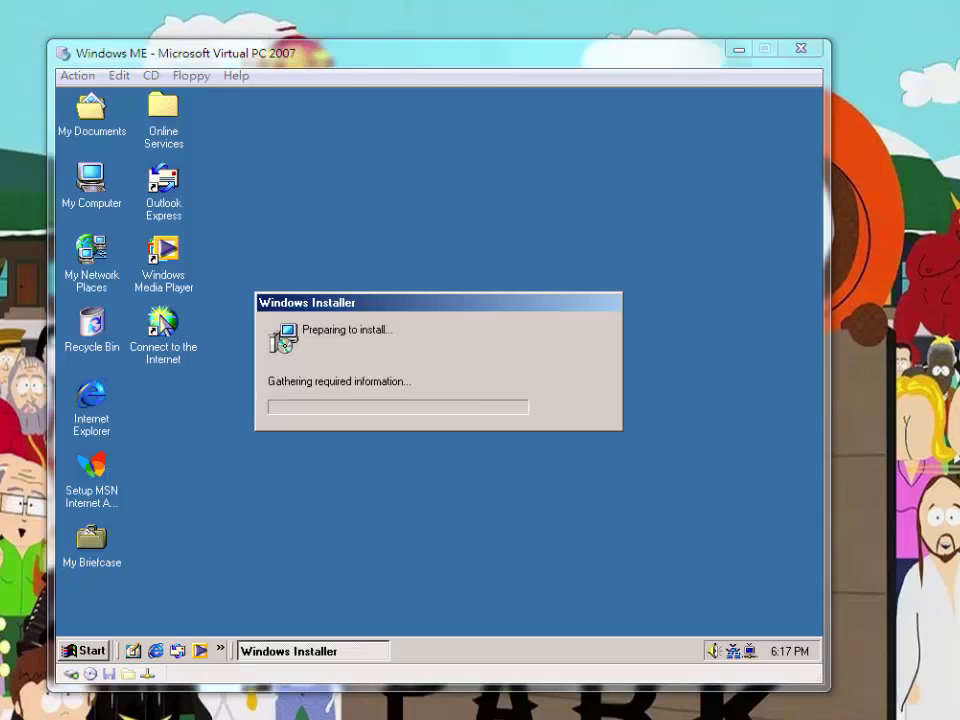
key(Return)
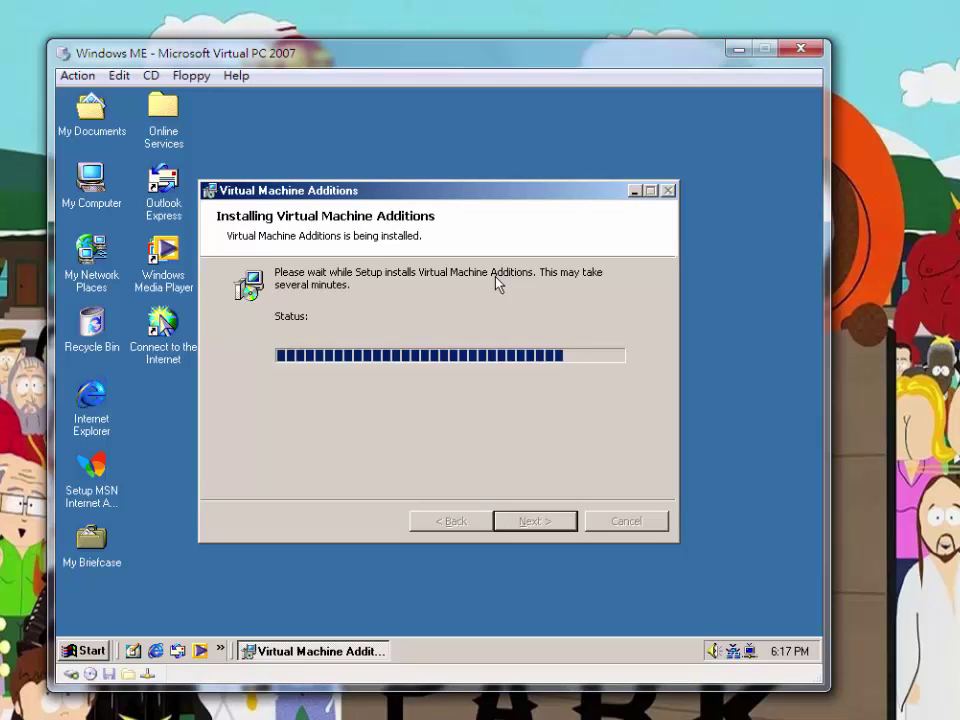
key(Return)
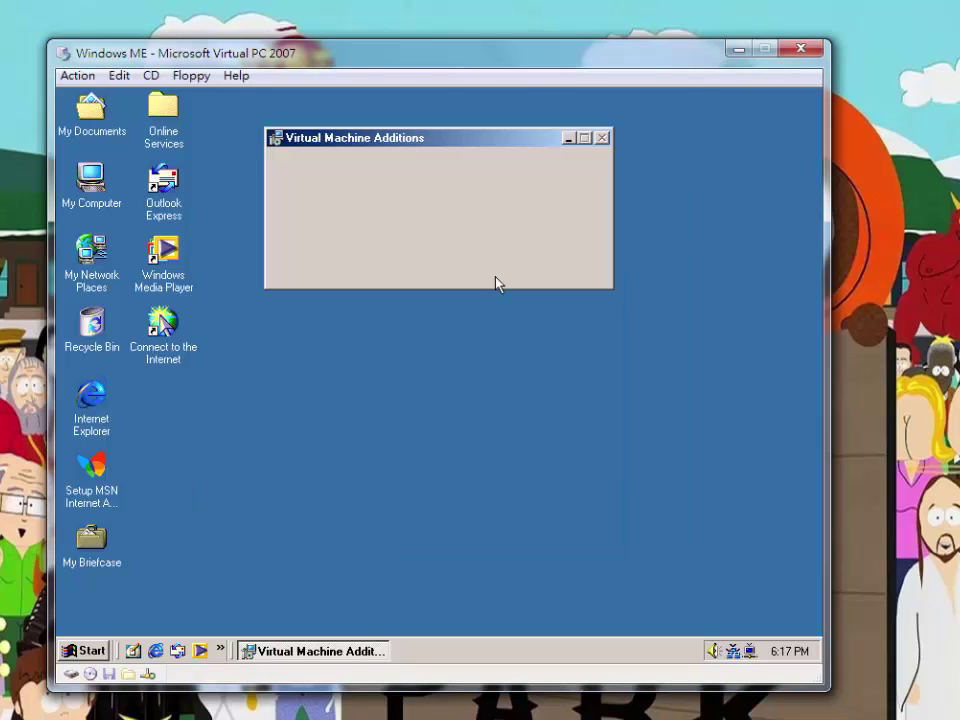
key(Return)
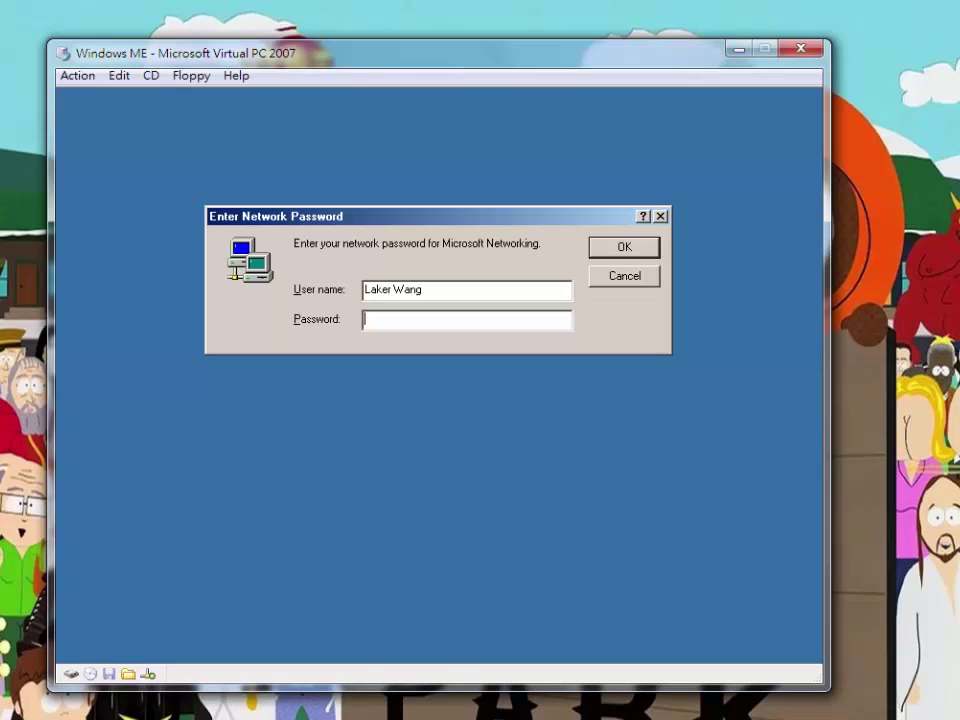
Confirm the post-restart network logon and let the Windows Me desktop load
click(624, 248)
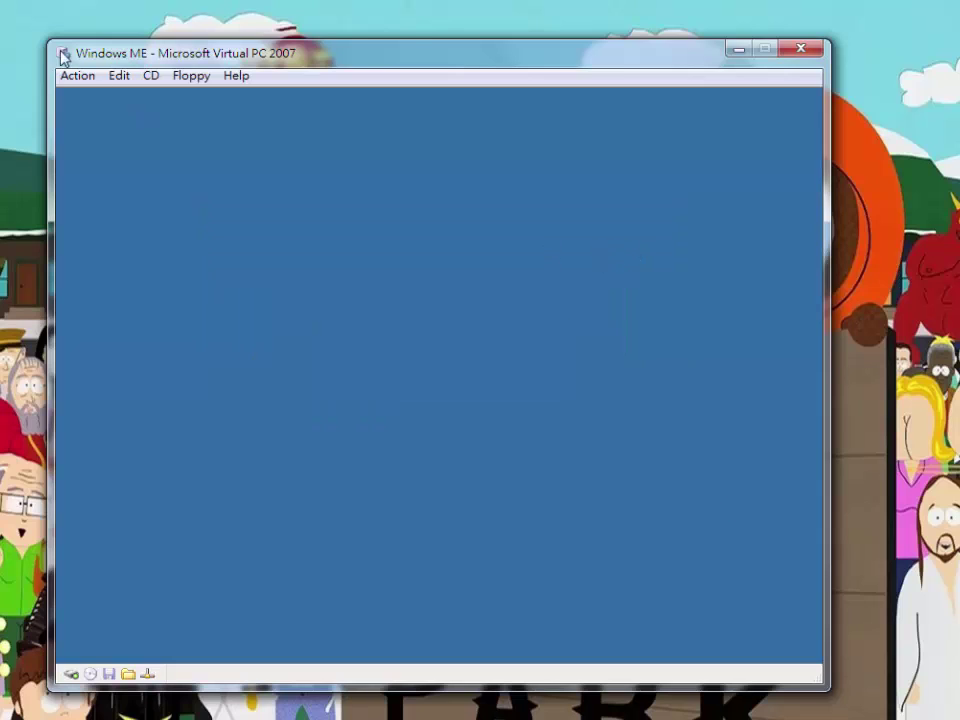
click(150, 76)
click(146, 78)
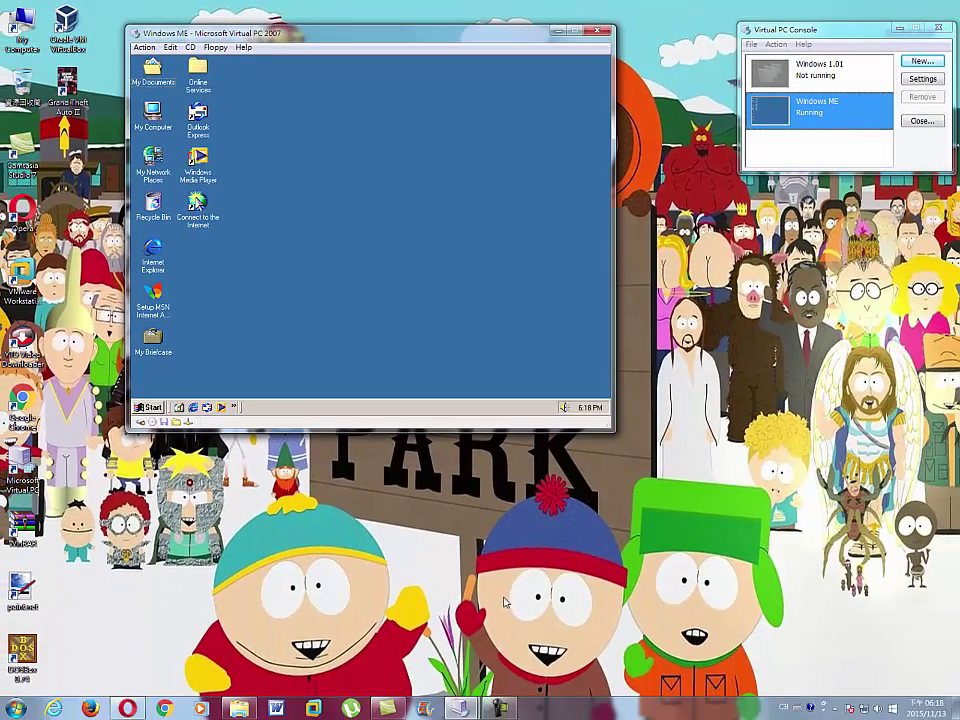
click(497, 708)
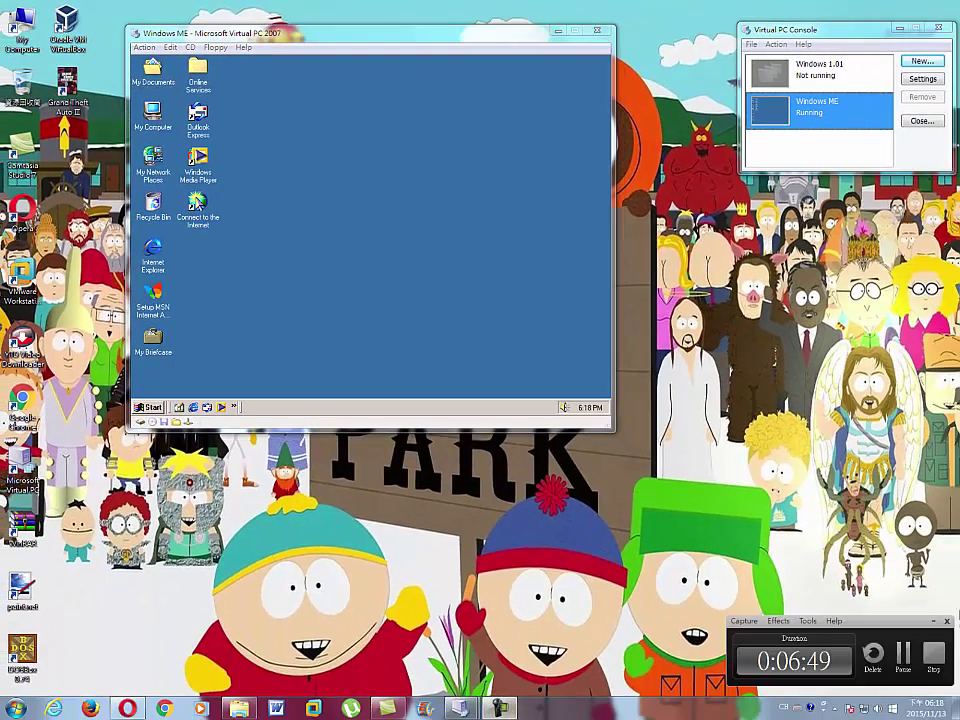